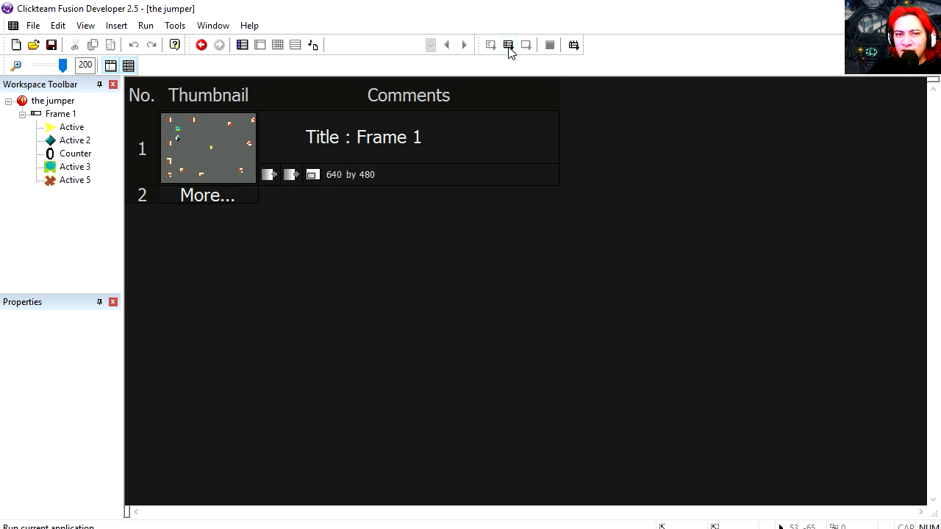
# Step: Test-run the jumper application twice, closing each run
pyautogui.click(508, 45)
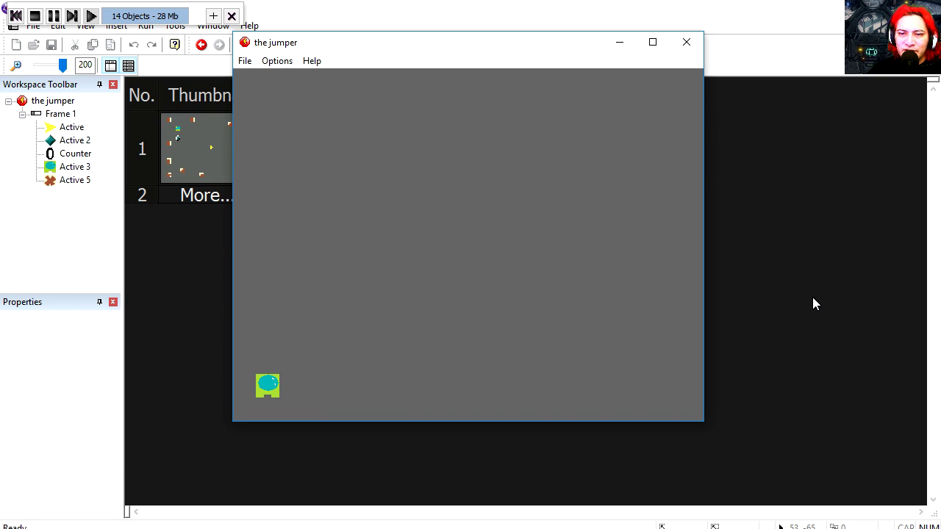
pyautogui.click(687, 42)
pyautogui.press('F8')
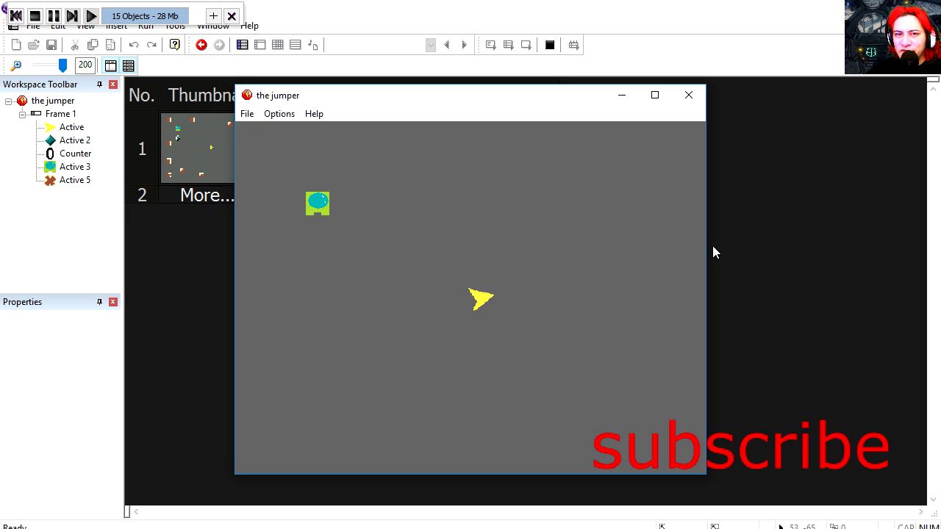
pyautogui.hotkey('alt', 'F4')
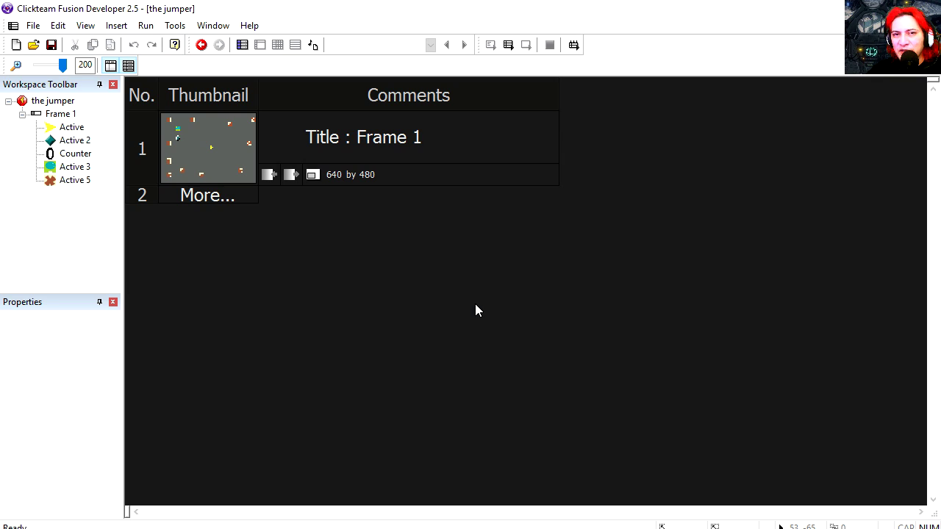
# Step: Open Frame 1 in the frame editor and inspect the yellow arrow's stopped animation and its directions
pyautogui.hotkey('ctrl', 'm')
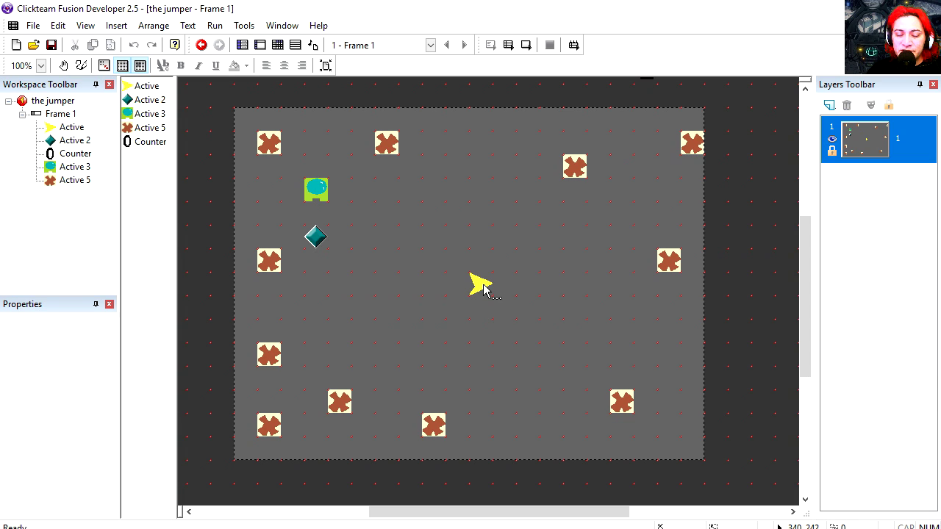
pyautogui.click(483, 284)
pyautogui.doubleClick(483, 284)
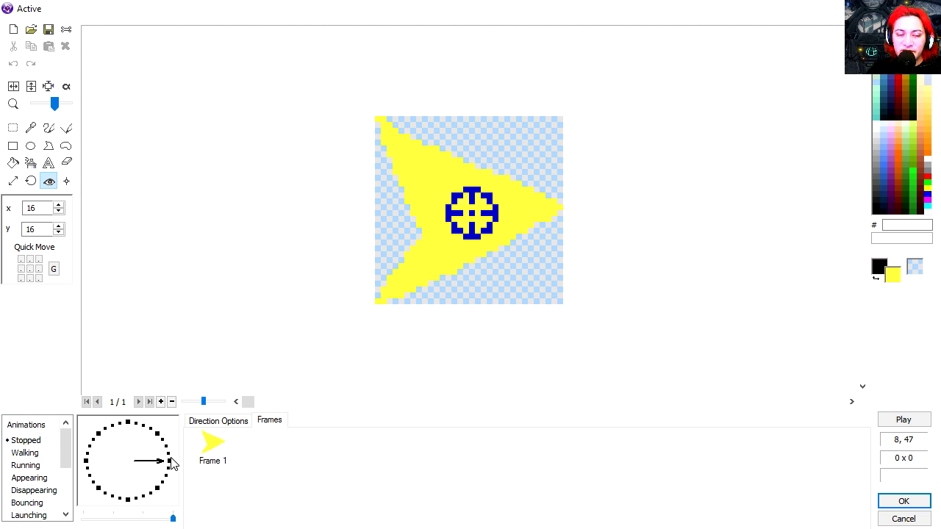
pyautogui.click(158, 434)
pyautogui.click(128, 423)
pyautogui.click(171, 461)
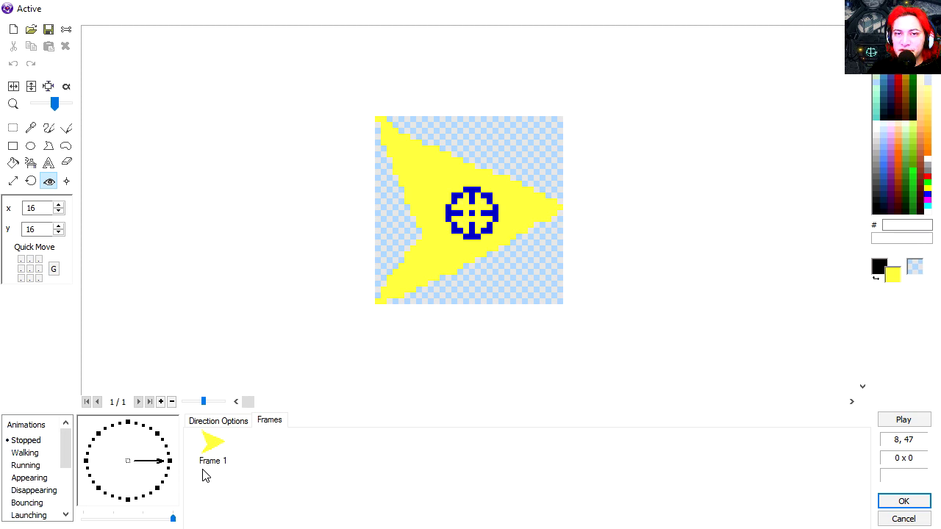
pyautogui.press('Return')
# Step: Inspect the images of the brown cross (Active 5) and the teal diamond (Active 2)
pyautogui.doubleClick(580, 174)
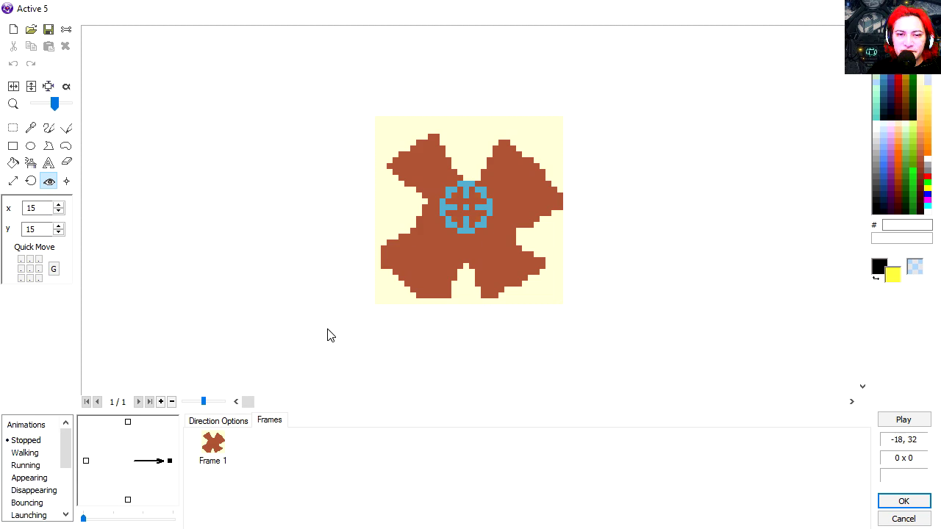
pyautogui.press('Return')
pyautogui.doubleClick(316, 234)
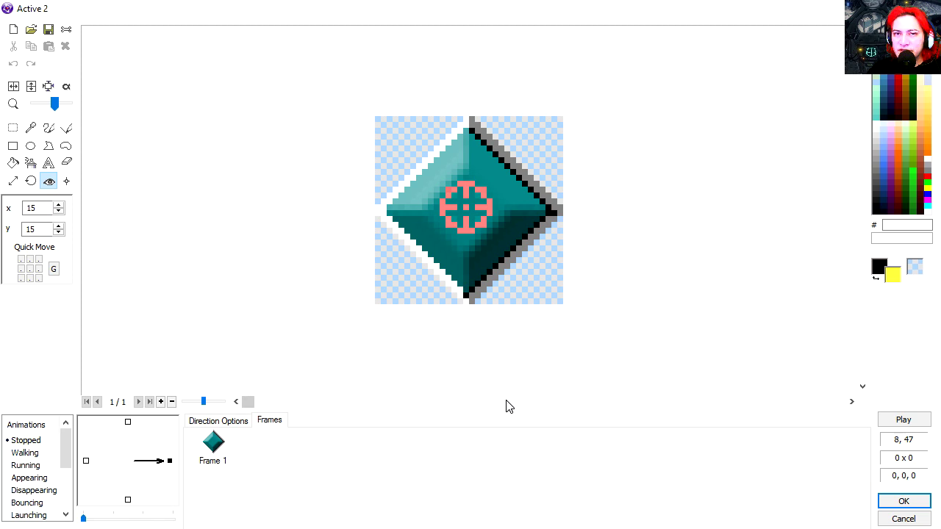
pyautogui.press('Return')
# Step: Check the movement properties of the green and cyan object, Active 3
pyautogui.click(333, 189)
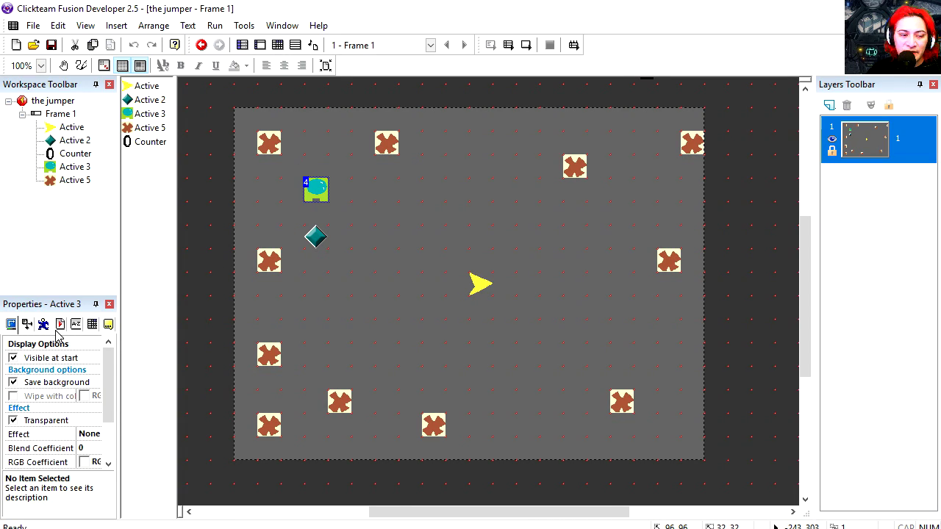
pyautogui.click(53, 325)
pyautogui.click(419, 300)
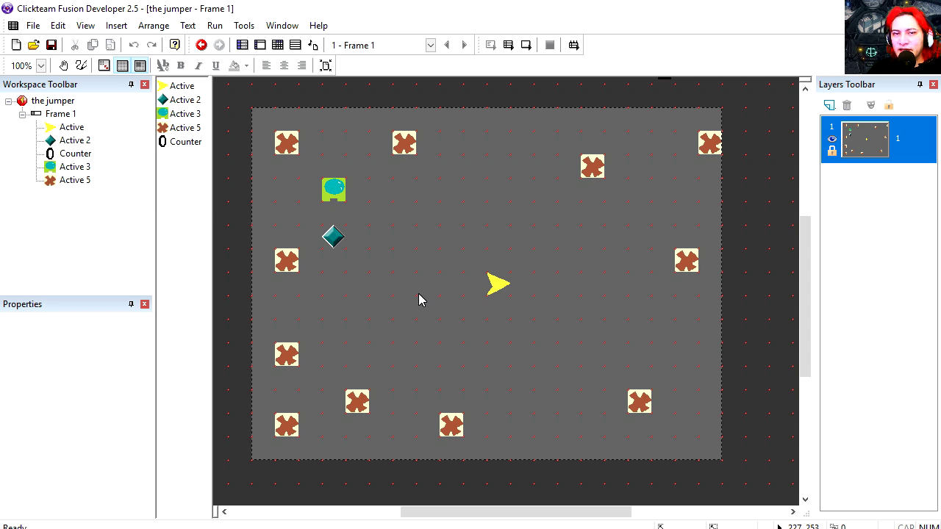
# Step: Set the teal diamond's movement type to Circular and test-run the frame
pyautogui.click(335, 241)
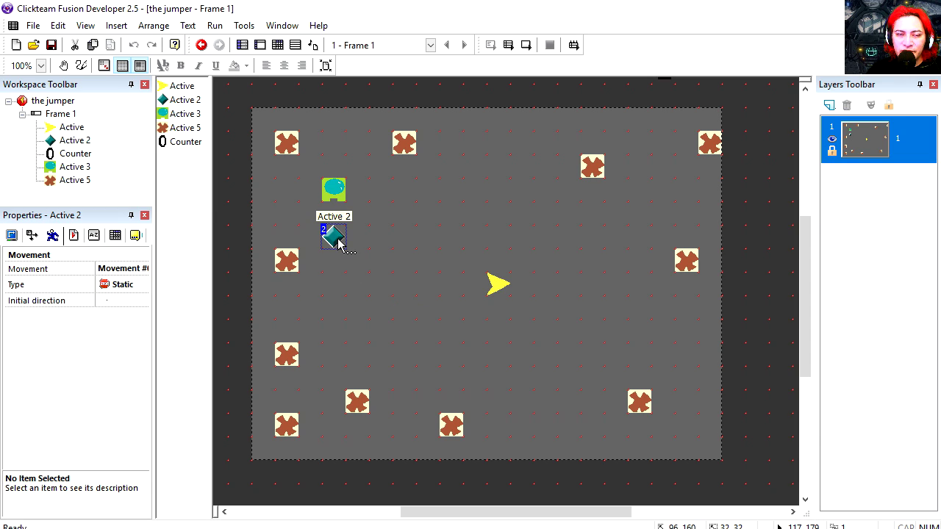
pyautogui.click(129, 286)
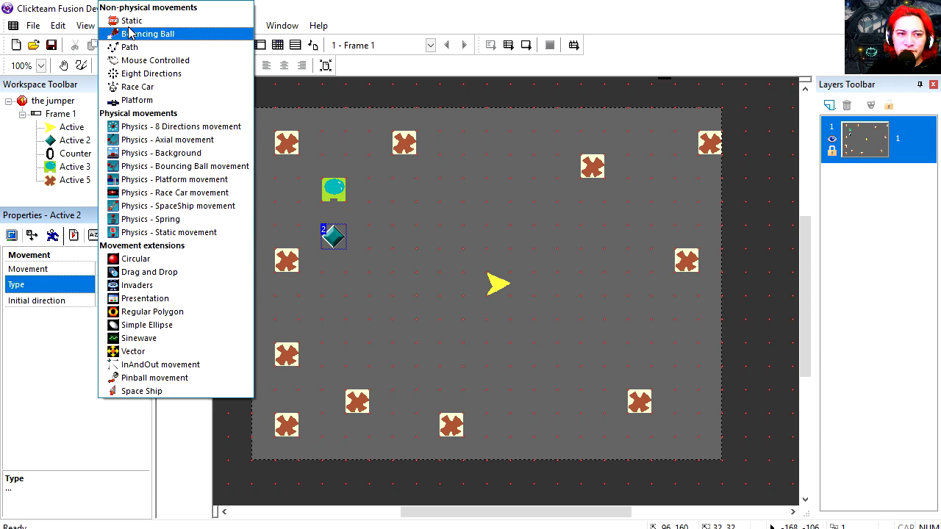
pyautogui.click(149, 261)
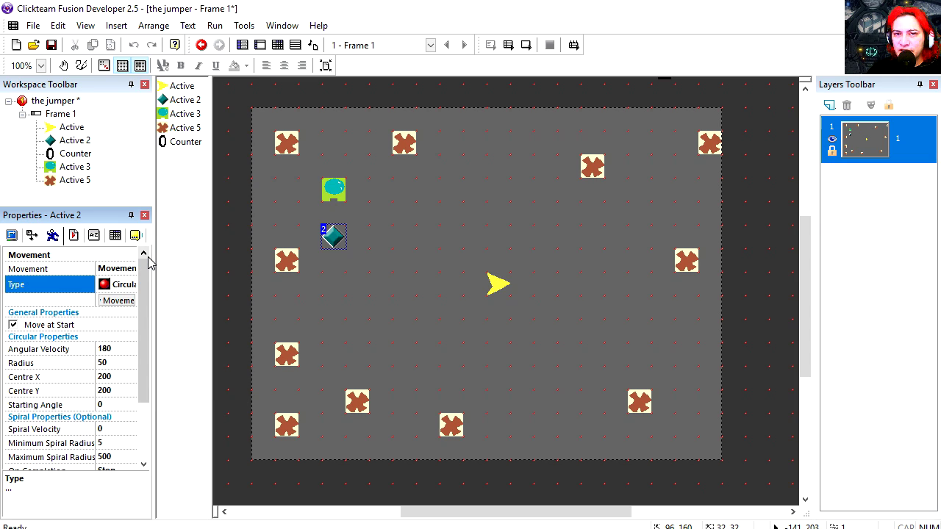
pyautogui.click(528, 46)
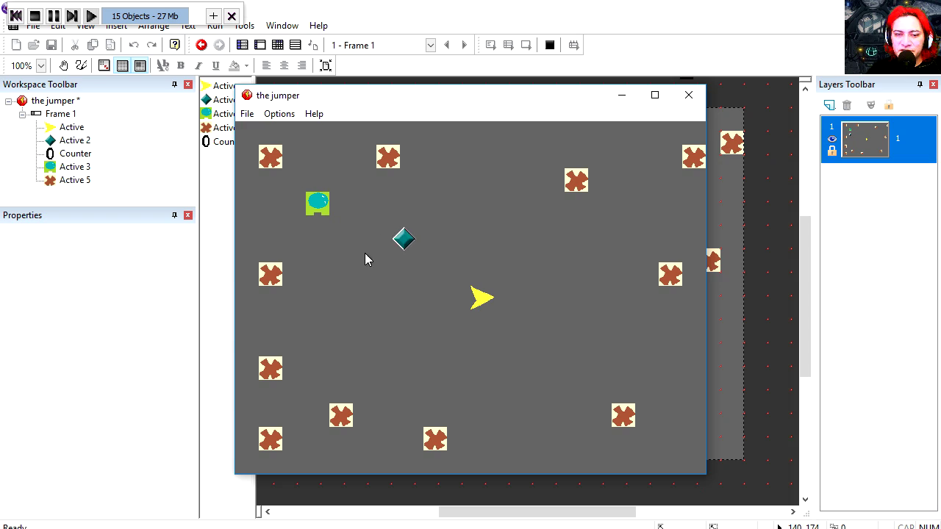
pyautogui.hotkey('alt', 'F4')
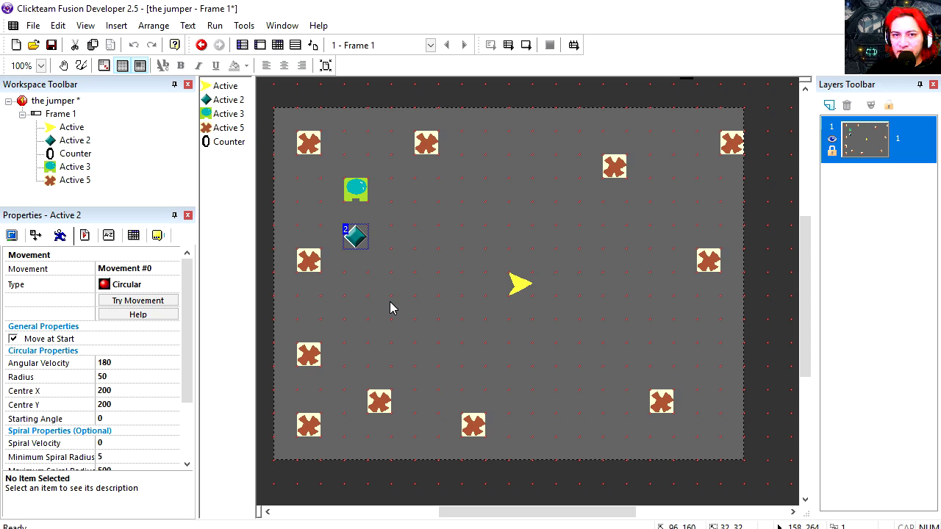
# Step: Centre the diamond's circular movement at X 320 and Y 240, and test-run the frame
pyautogui.click(128, 391)
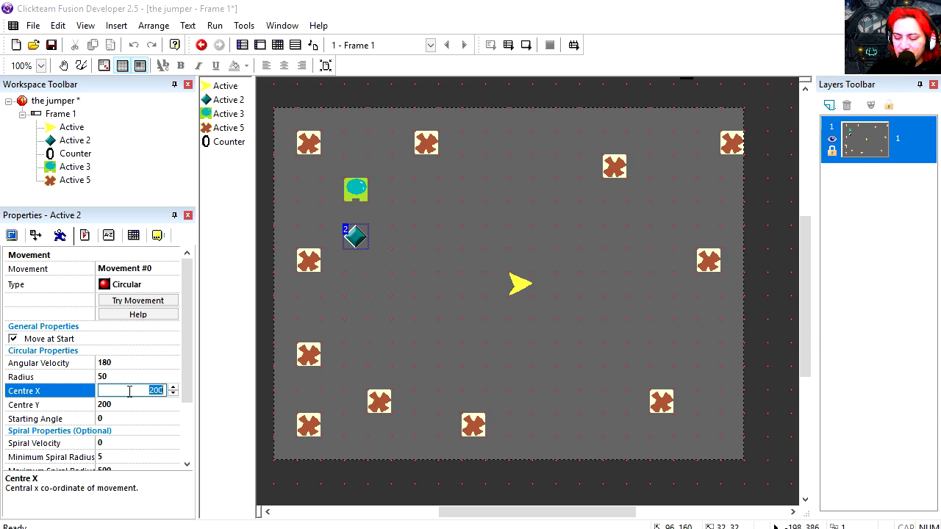
pyautogui.click(116, 405)
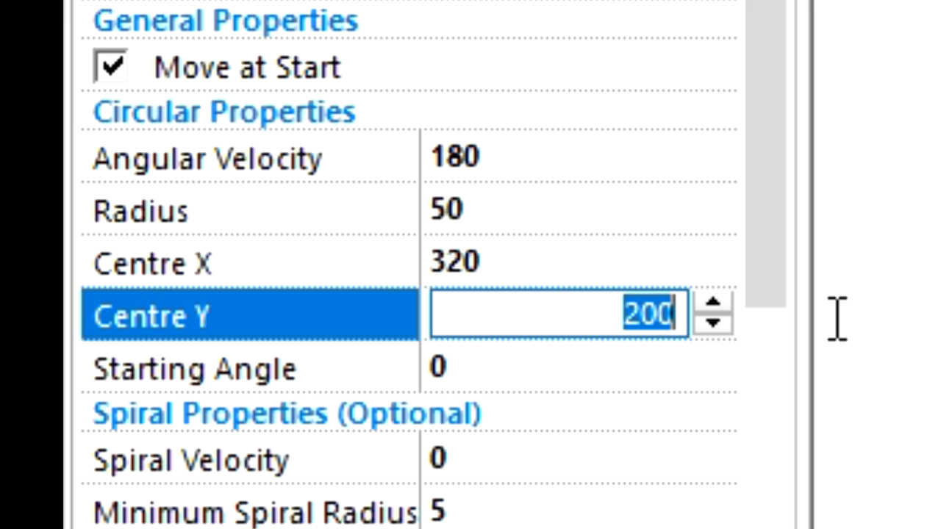
pyautogui.write('24')
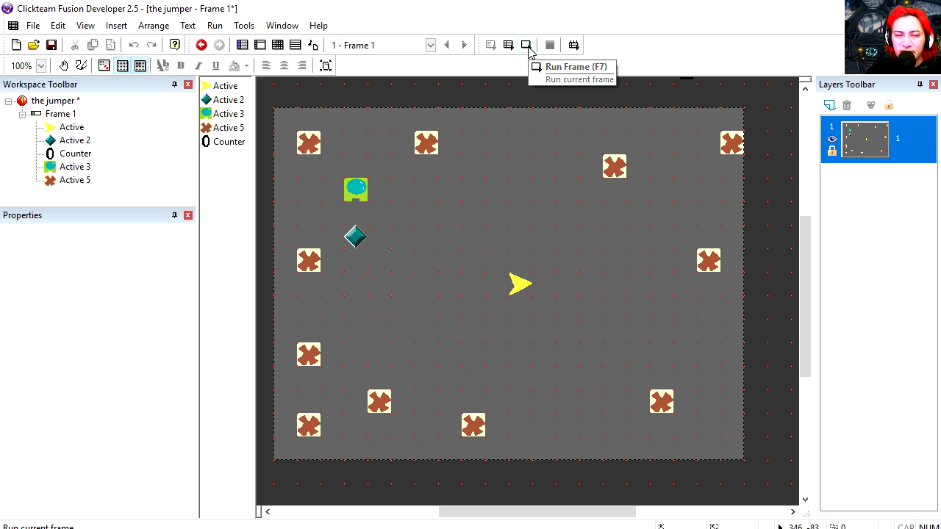
pyautogui.click(528, 46)
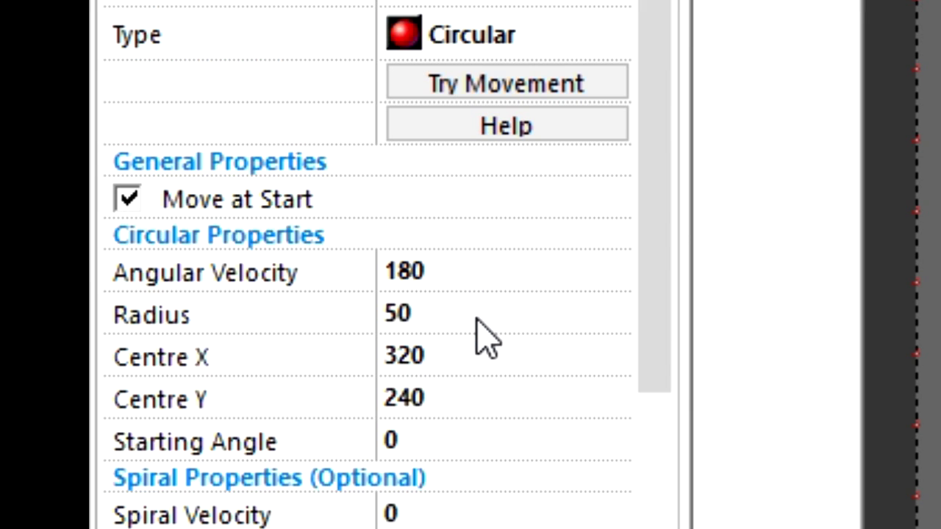
# Step: Set the diamond's circular movement radius to 200 and its angular velocity to 40
pyautogui.click(479, 317)
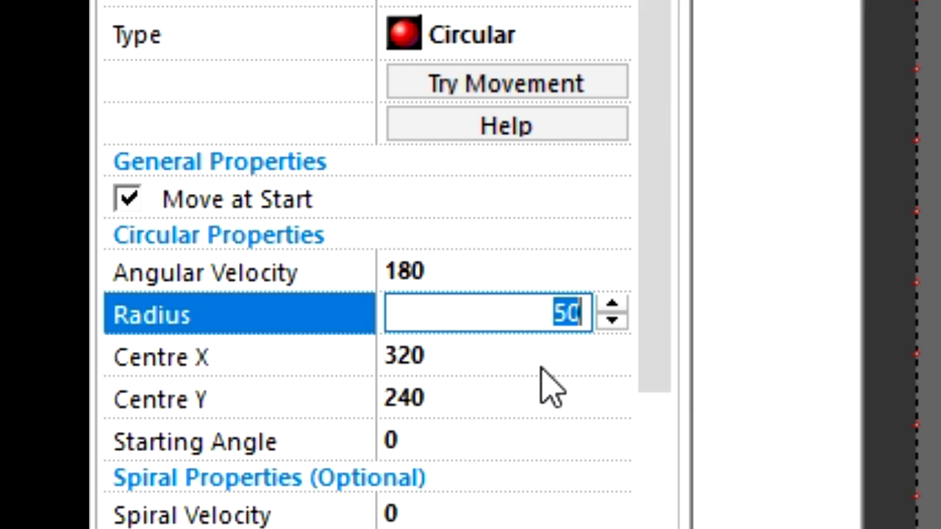
pyautogui.write('200')
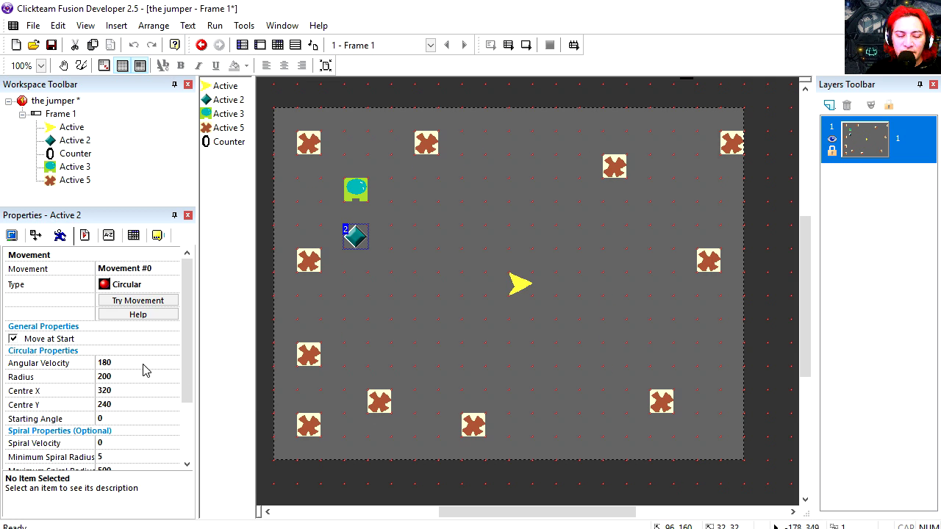
pyautogui.click(129, 363)
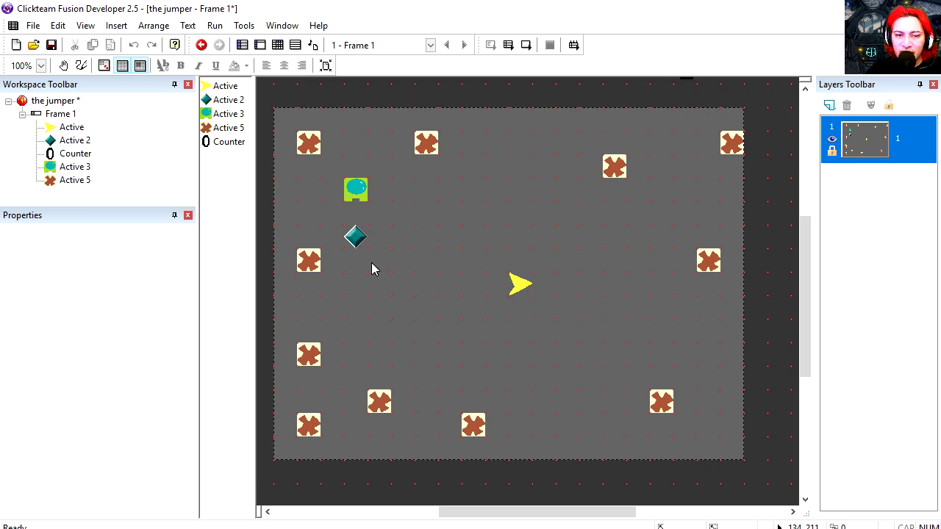
# Step: Adjust the teal diamond's angular velocity again and test-run the frame
pyautogui.click(358, 237)
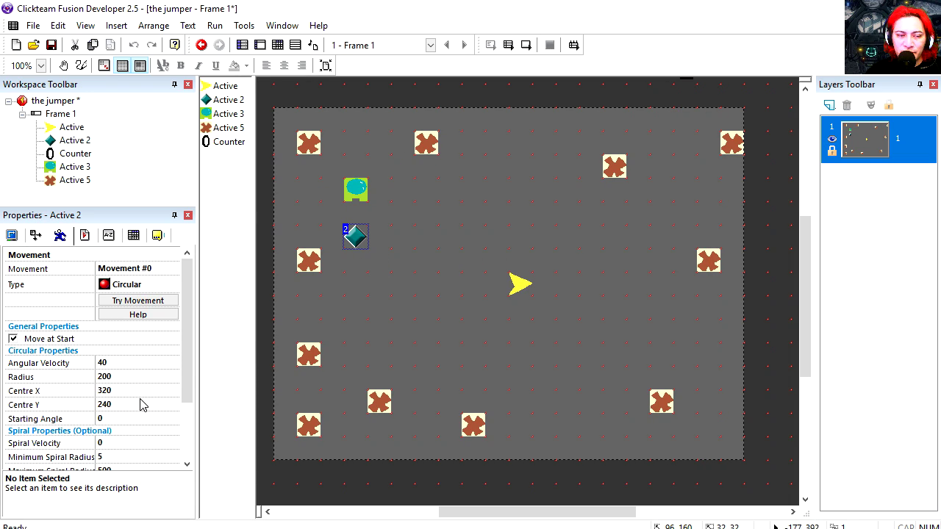
pyautogui.click(129, 363)
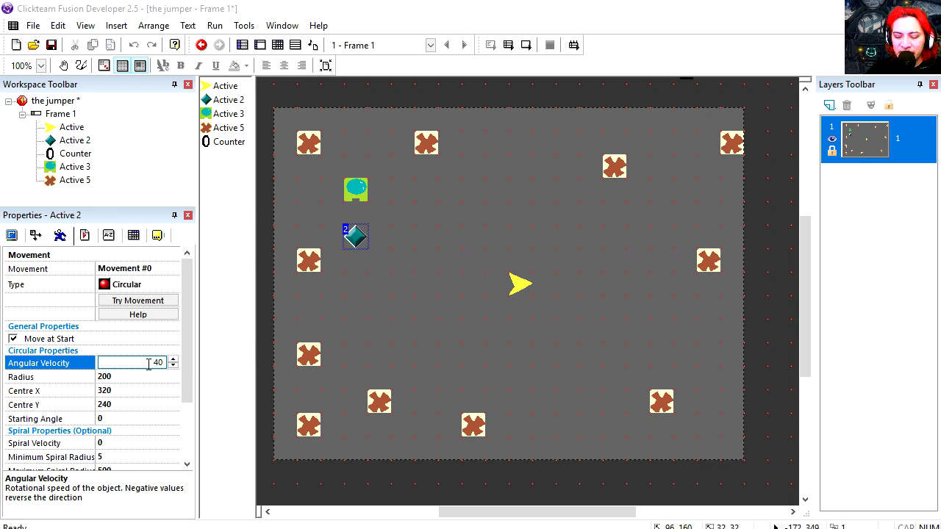
pyautogui.press('F7')
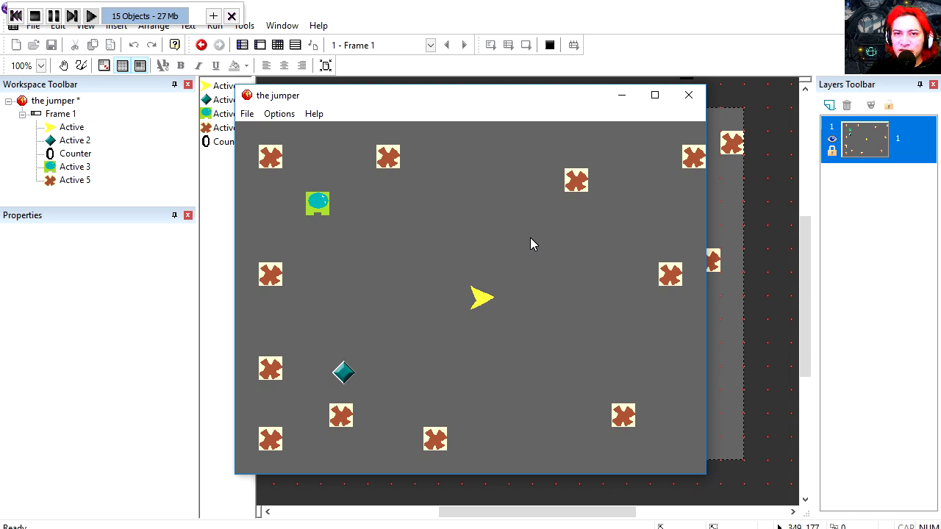
pyautogui.hotkey('alt', 'F4')
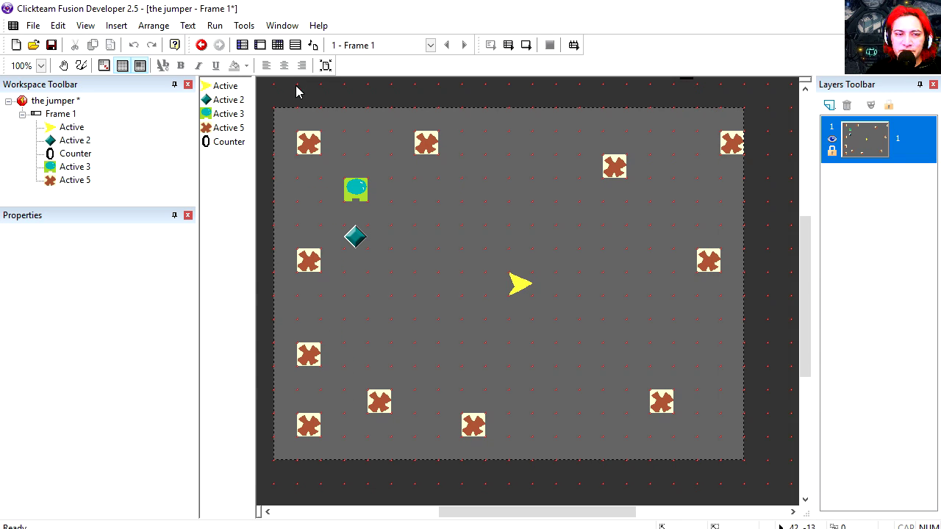
# Step: Add an event in the event editor with the condition that the counter equals 0
pyautogui.click(278, 47)
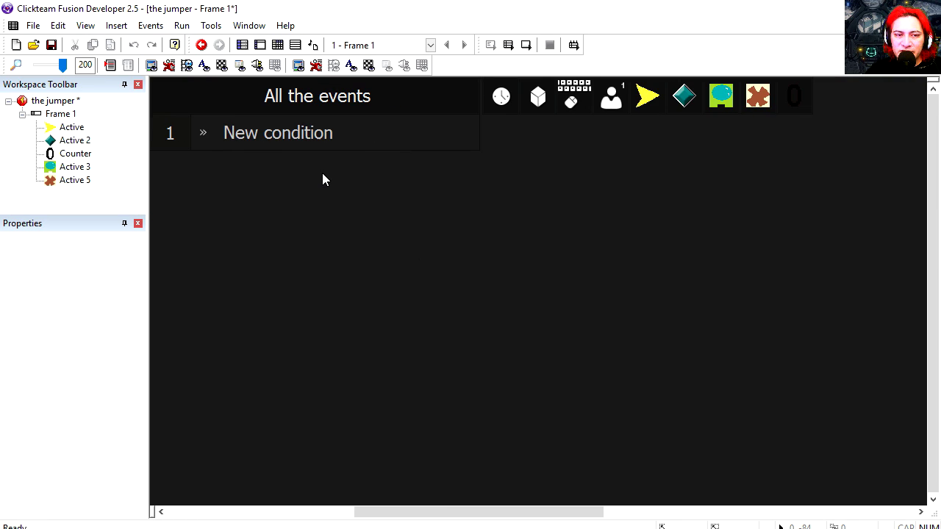
pyautogui.click(314, 139)
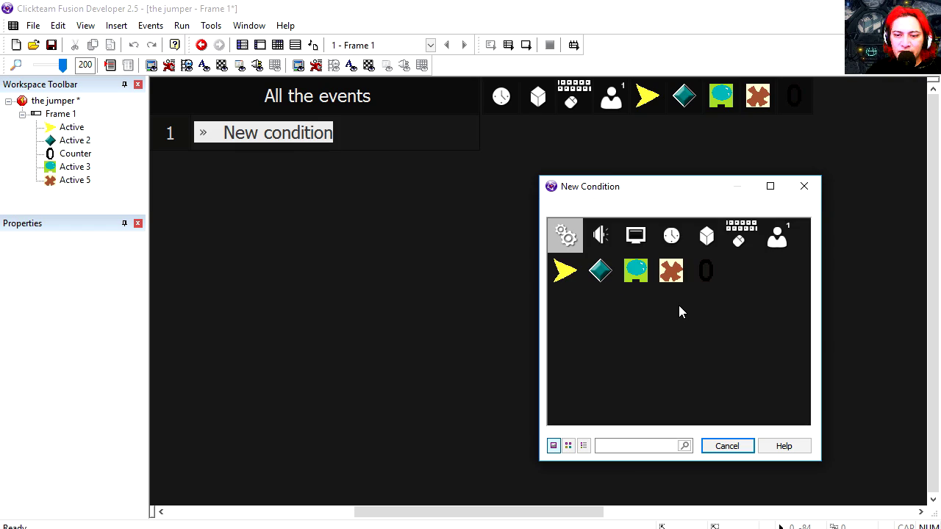
pyautogui.click(706, 271)
pyautogui.click(791, 401)
pyautogui.click(521, 420)
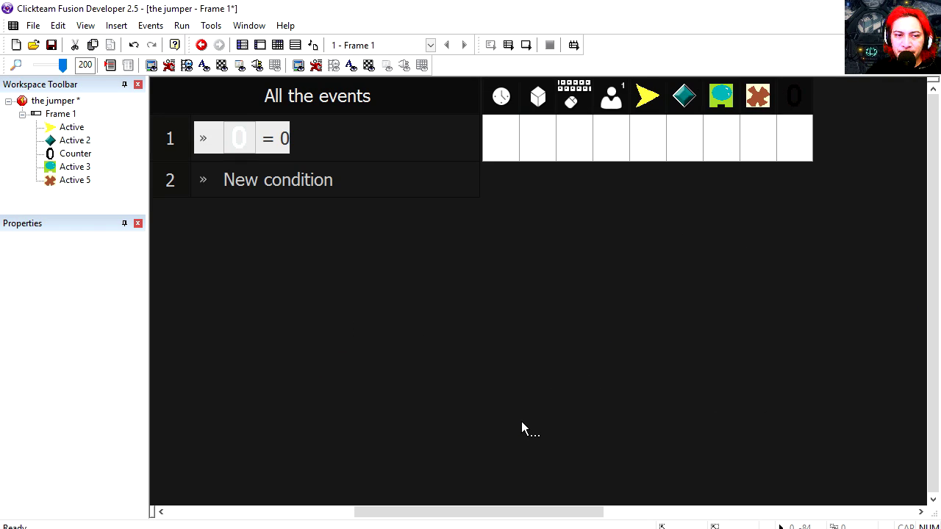
# Step: Add an action to the counter event making the yellow arrow look in the direction of the teal diamond, and test-run the frame
pyautogui.rightClick(535, 147)
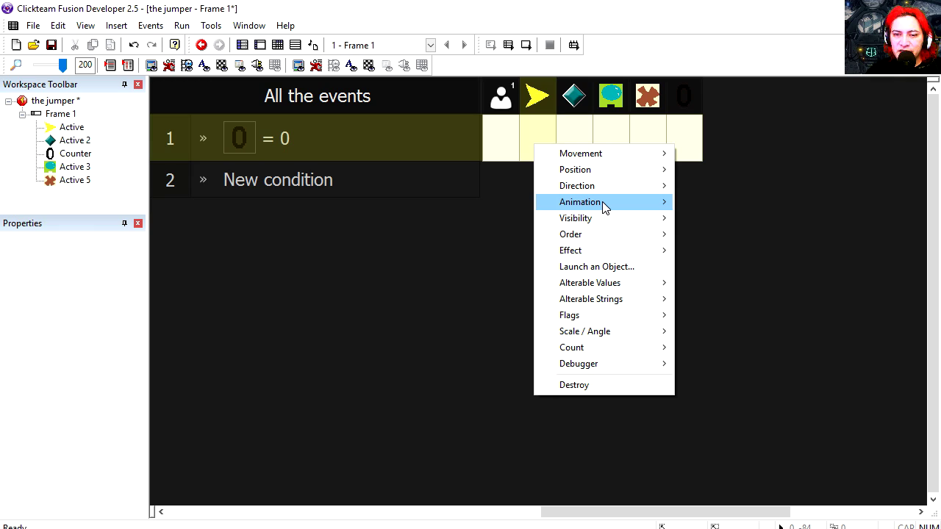
pyautogui.moveTo(577, 186)
pyautogui.click(710, 201)
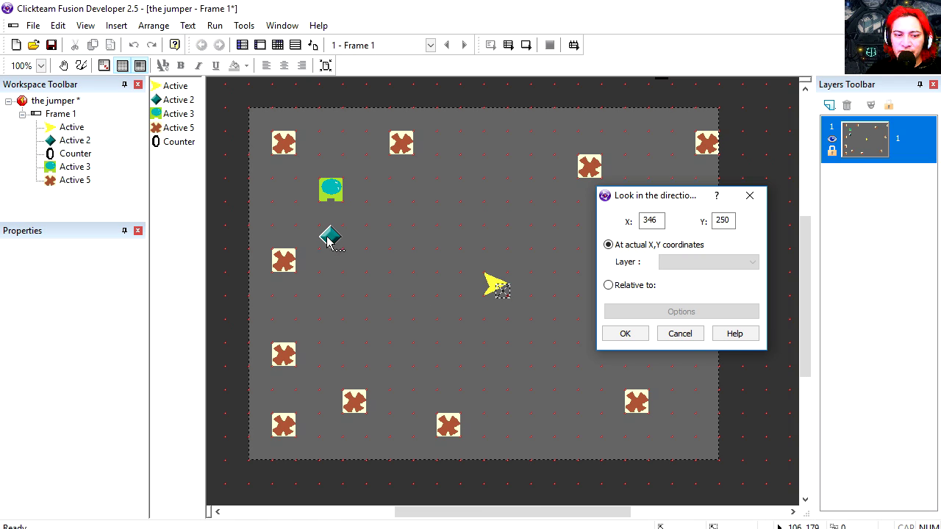
pyautogui.click(330, 239)
pyautogui.click(625, 333)
pyautogui.click(526, 45)
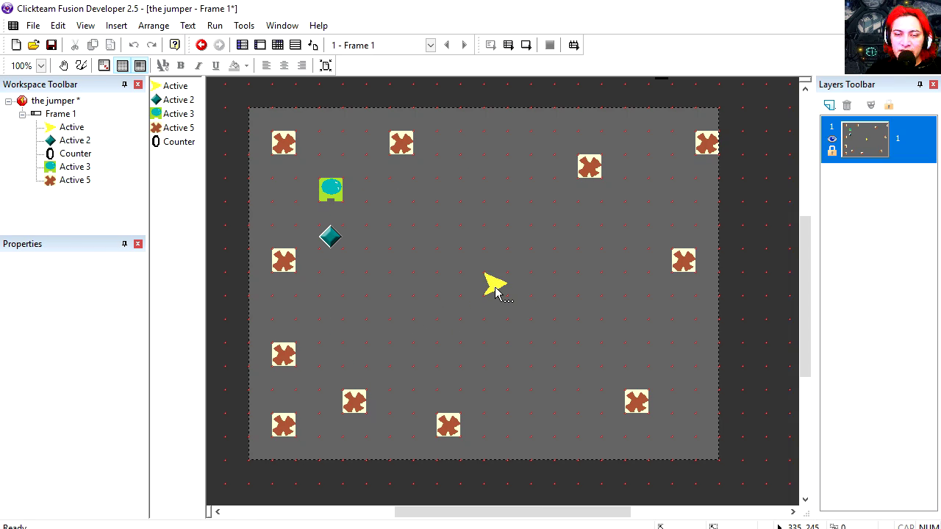
# Step: Set the yellow arrow's movement type to Bouncing Ball and turn off Moving at start
pyautogui.click(496, 290)
pyautogui.click(116, 320)
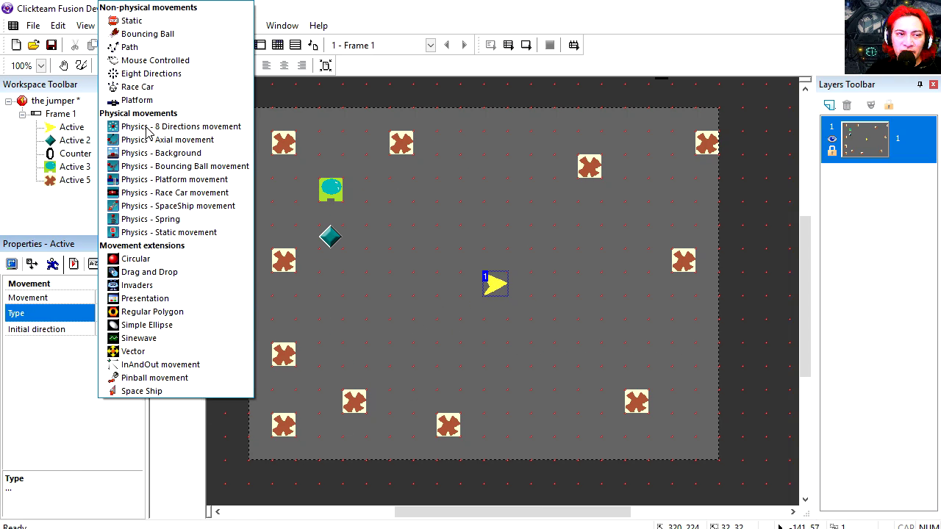
pyautogui.click(126, 34)
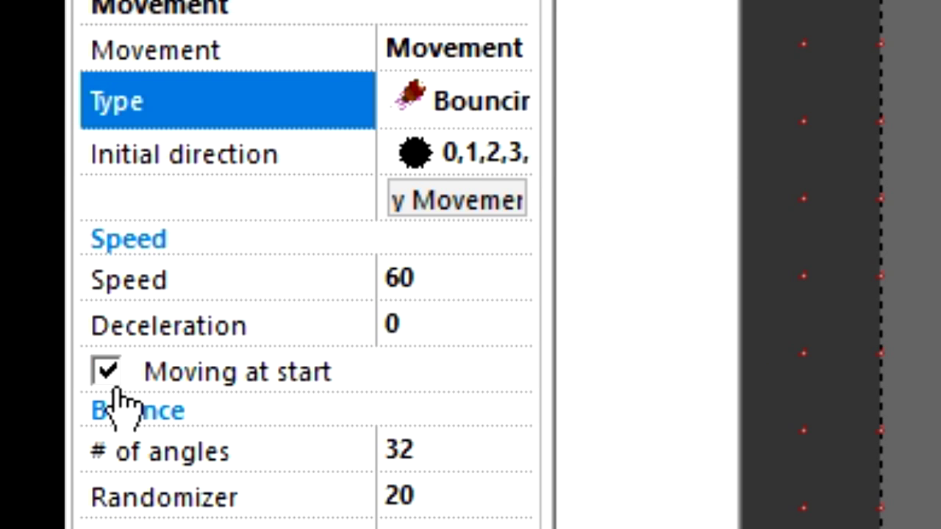
pyautogui.click(13, 397)
# Step: Add an event in the event editor with the condition Upon pressing "Space bar"
pyautogui.click(278, 44)
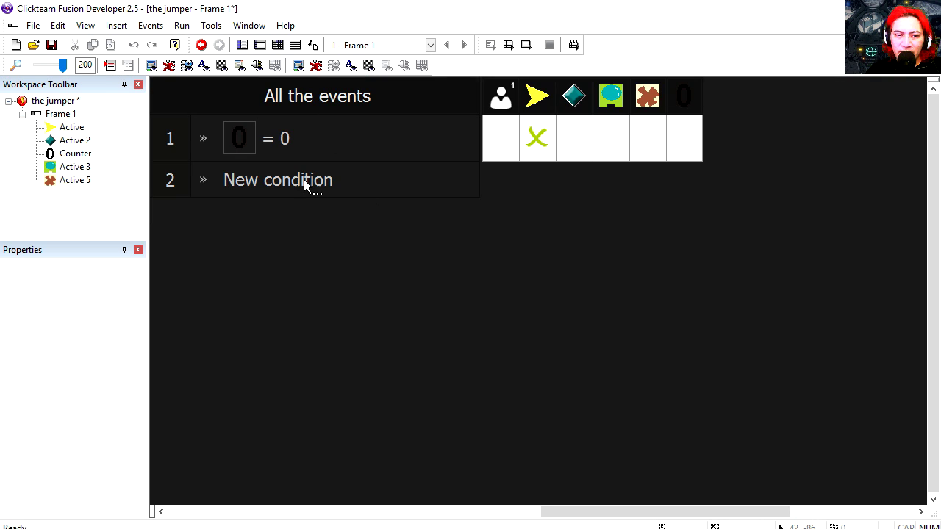
pyautogui.click(309, 183)
pyautogui.click(742, 232)
pyautogui.moveTo(746, 247)
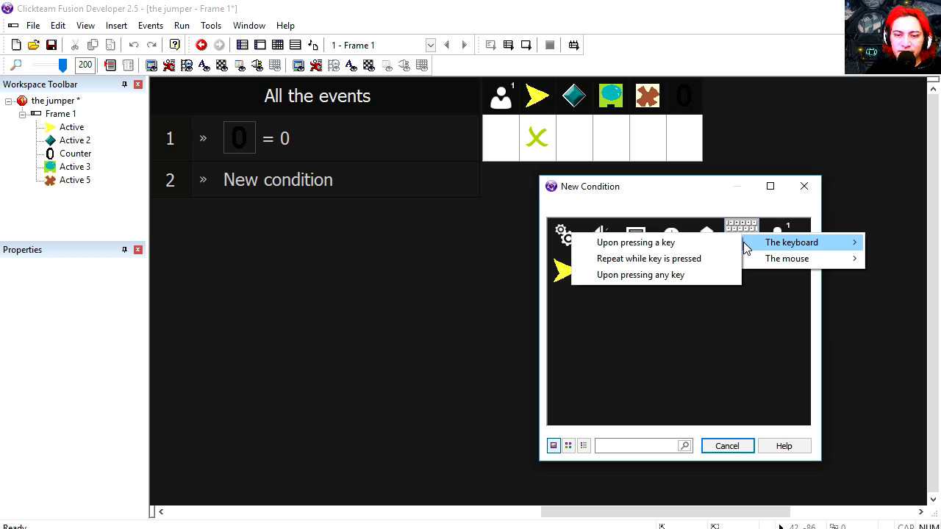
pyautogui.click(677, 244)
pyautogui.press('space')
# Step: Add an action to the space bar event that sets the counter to 1
pyautogui.rightClick(685, 192)
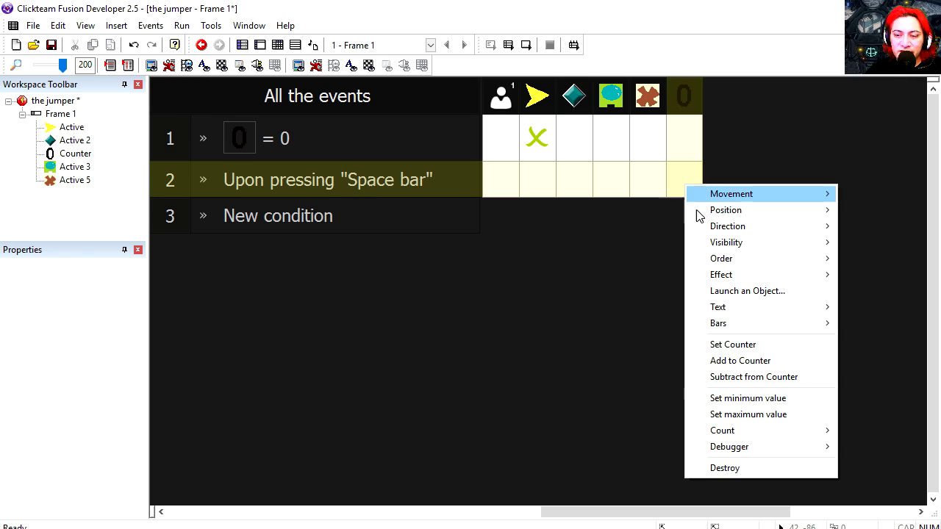
pyautogui.click(703, 346)
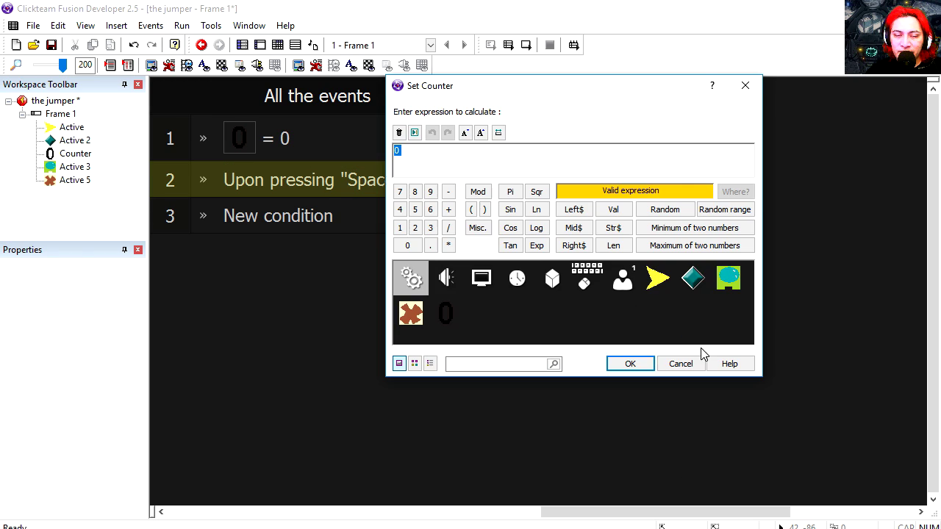
pyautogui.click(400, 228)
pyautogui.click(630, 363)
# Step: Make the space bar event start the yellow arrow's movement, and test-run it by firing the arrow
pyautogui.rightClick(282, 324)
pyautogui.moveTo(331, 342)
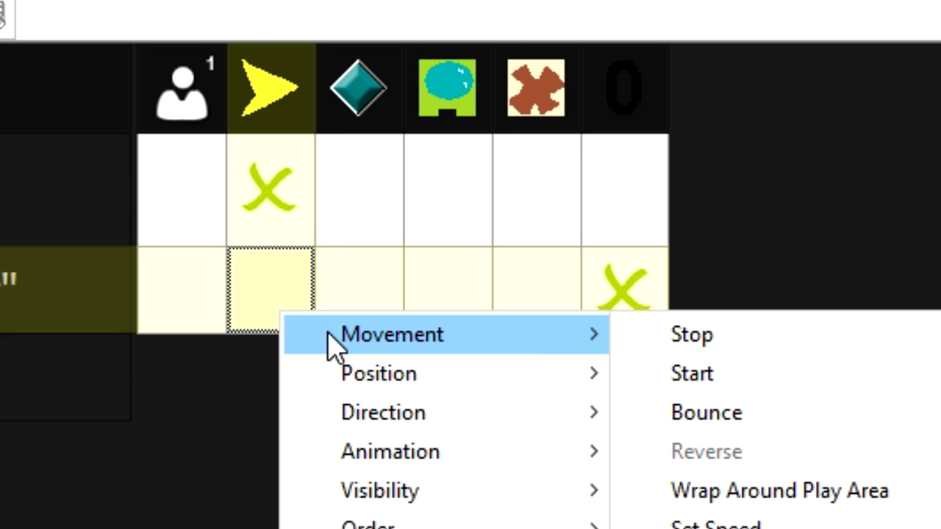
pyautogui.click(757, 370)
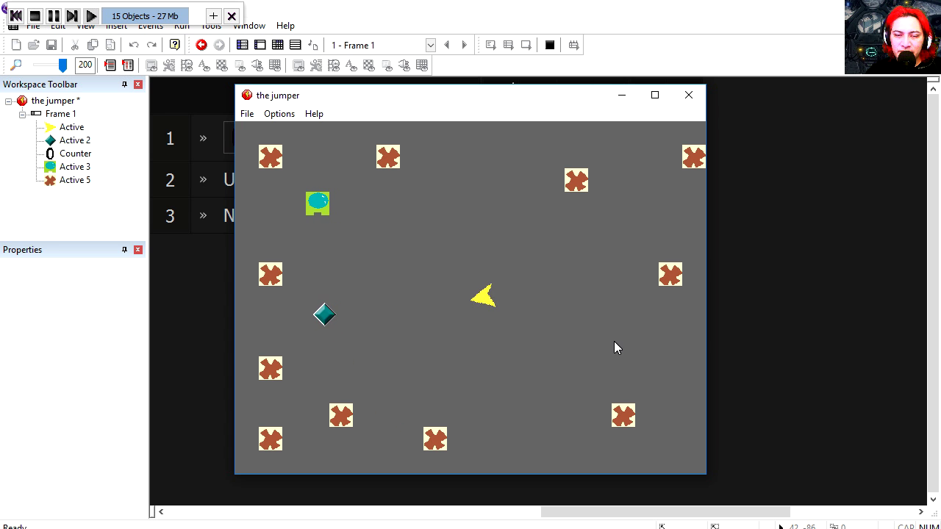
pyautogui.press('space')
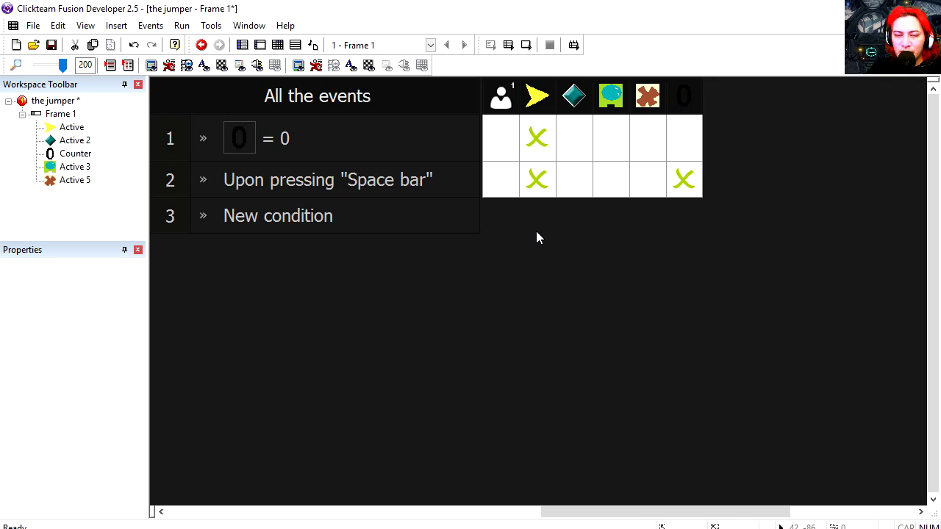
# Step: Add an action to the space bar event setting the yellow arrow's speed to 100, and test-run the game
pyautogui.rightClick(539, 183)
pyautogui.moveTo(588, 195)
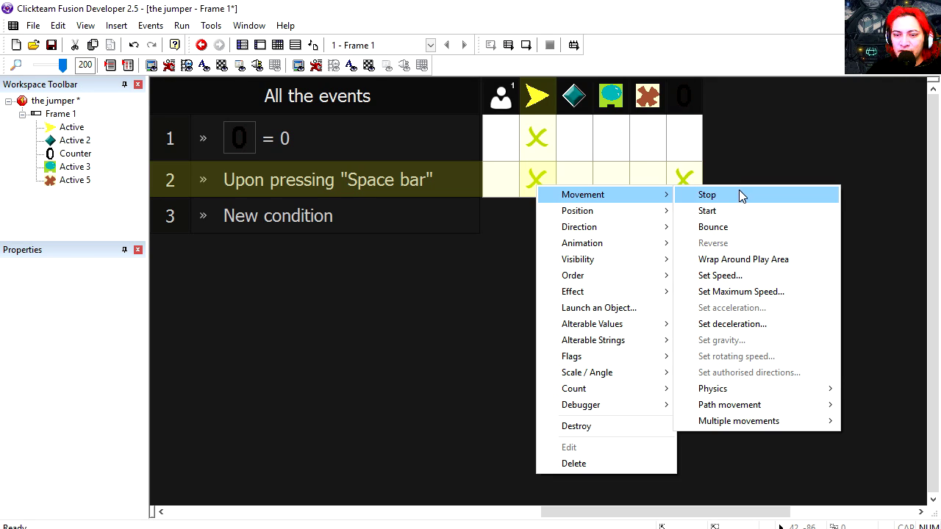
pyautogui.click(721, 275)
pyautogui.click(399, 227)
pyautogui.click(407, 245)
pyautogui.click(408, 245)
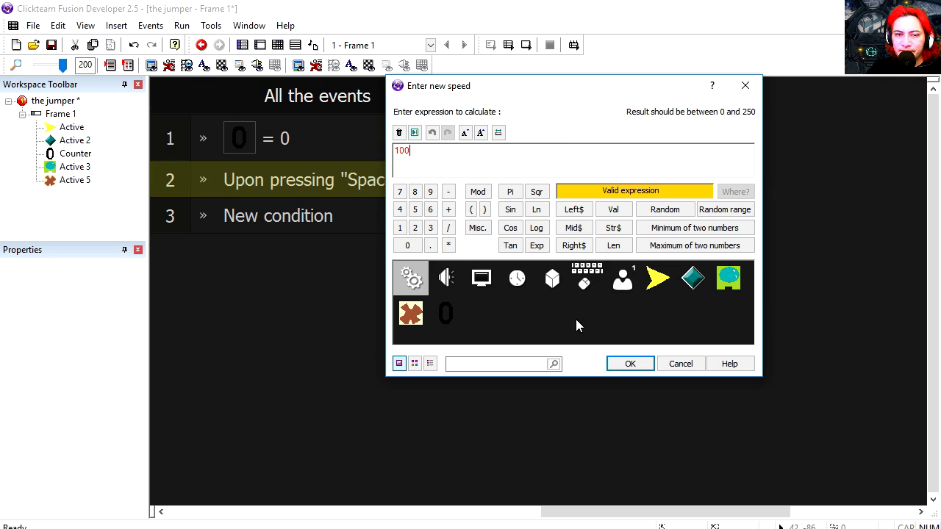
pyautogui.click(630, 364)
pyautogui.press('F8')
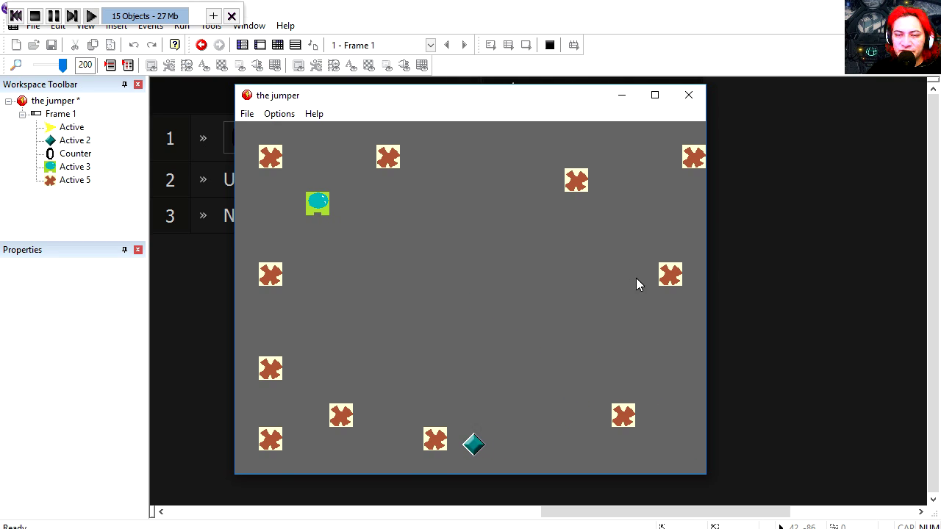
pyautogui.hotkey('alt', 'F4')
# Step: Add an event that destroys the yellow arrow when it is out of the play area
pyautogui.click(317, 218)
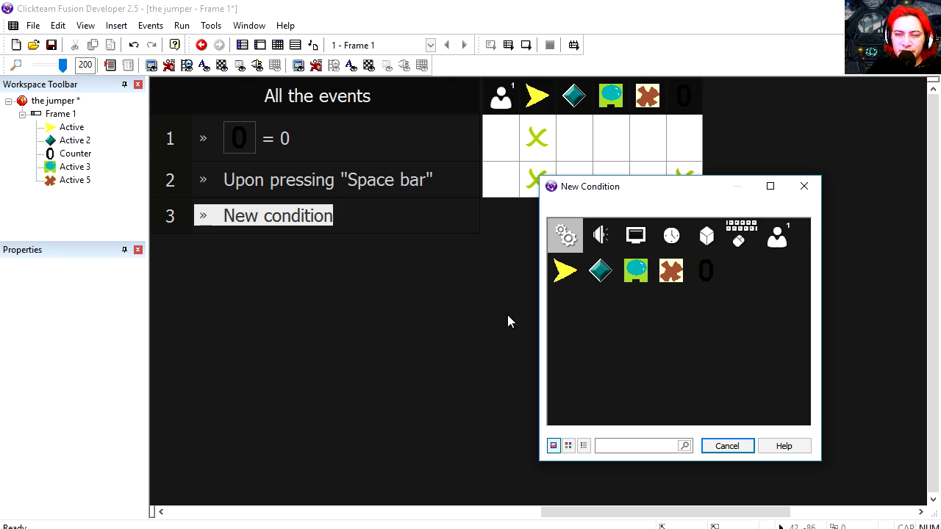
pyautogui.click(564, 273)
pyautogui.moveTo(639, 319)
pyautogui.click(717, 319)
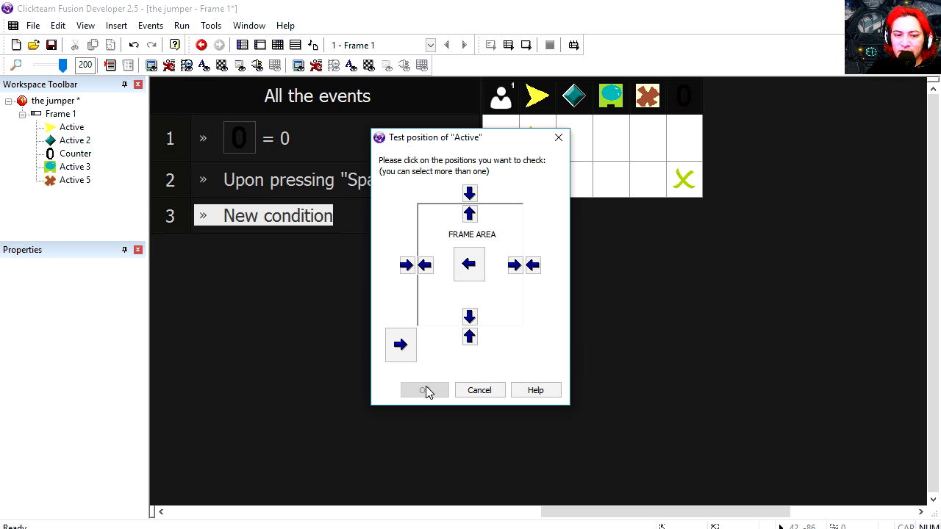
pyautogui.click(400, 344)
pyautogui.click(425, 390)
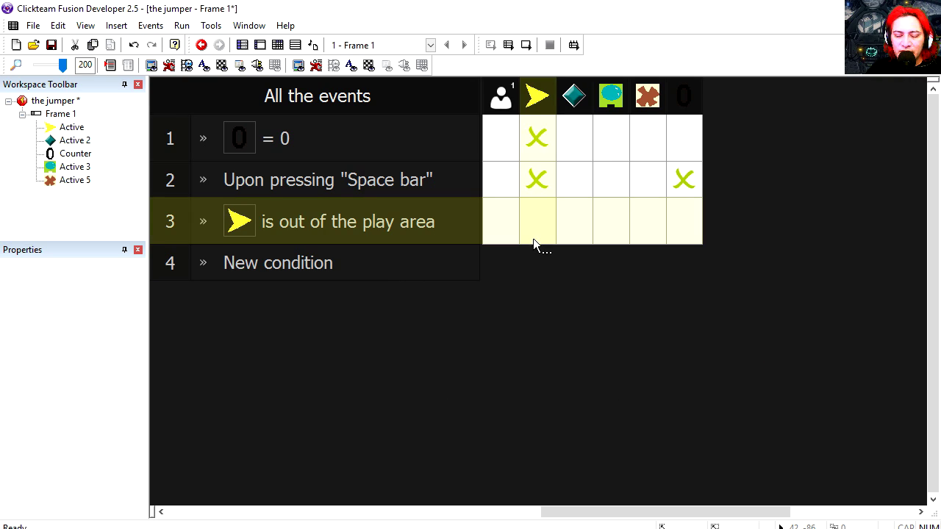
pyautogui.click(537, 237)
pyautogui.click(591, 475)
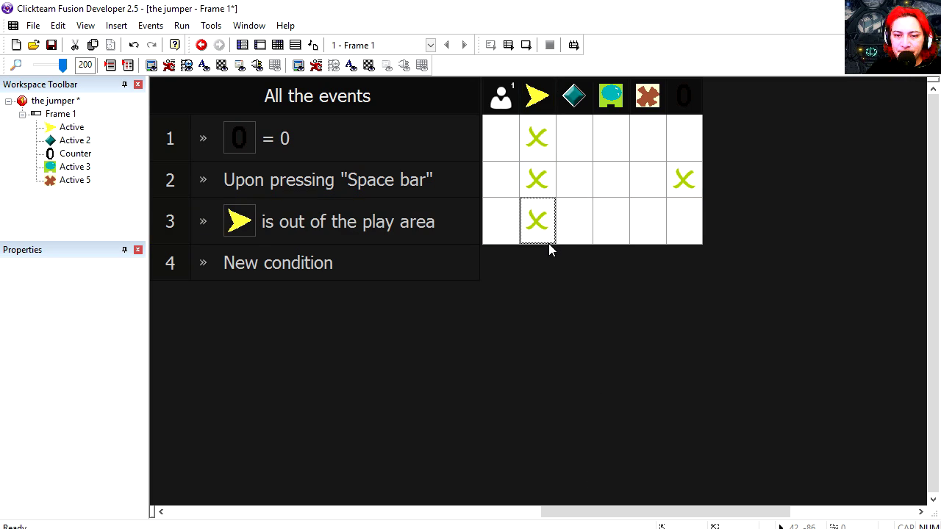
# Step: Add an event with the condition of a collision between the yellow arrow and the green Active 3 object
pyautogui.click(315, 273)
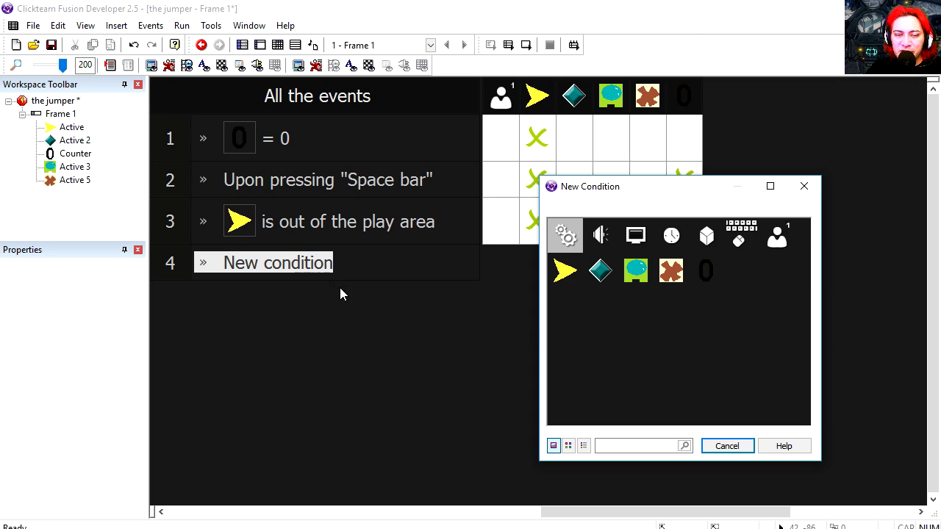
pyautogui.click(565, 271)
pyautogui.click(739, 280)
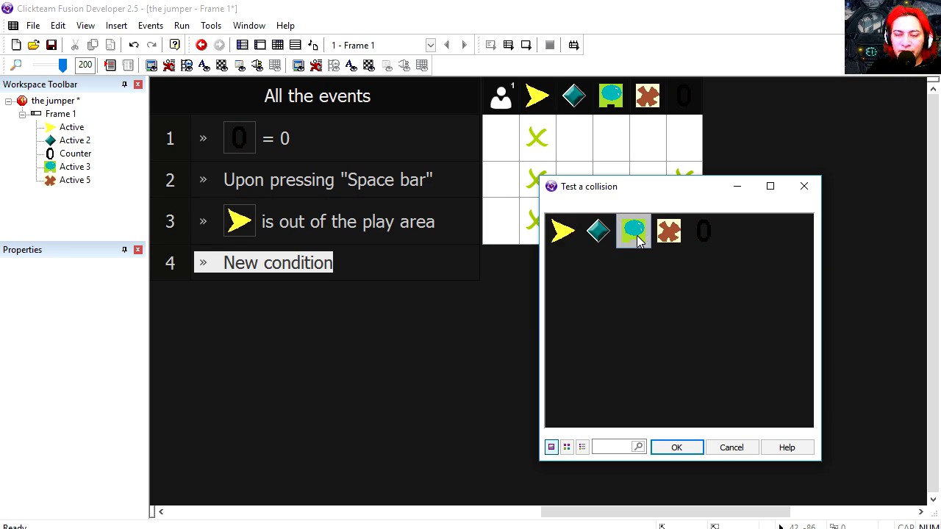
pyautogui.doubleClick(634, 231)
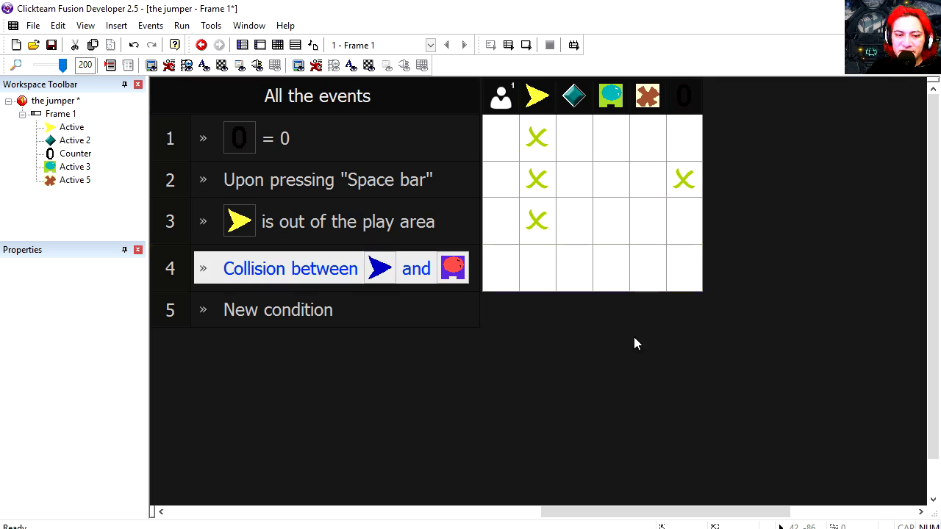
# Step: Make the collision event destroy both the yellow arrow and the green Active 3 object, and test-run the frame
pyautogui.click(539, 274)
pyautogui.click(599, 504)
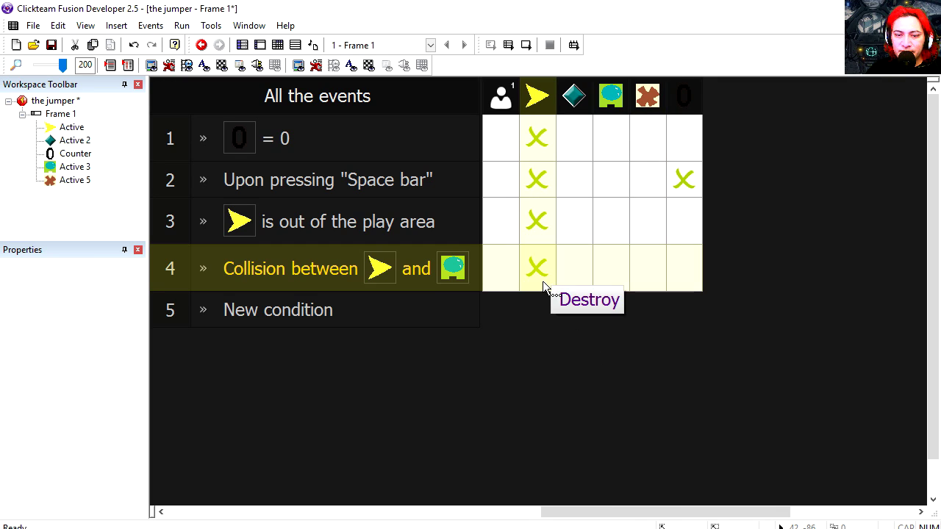
pyautogui.moveTo(543, 280); pyautogui.dragTo(623, 277)
pyautogui.click(526, 45)
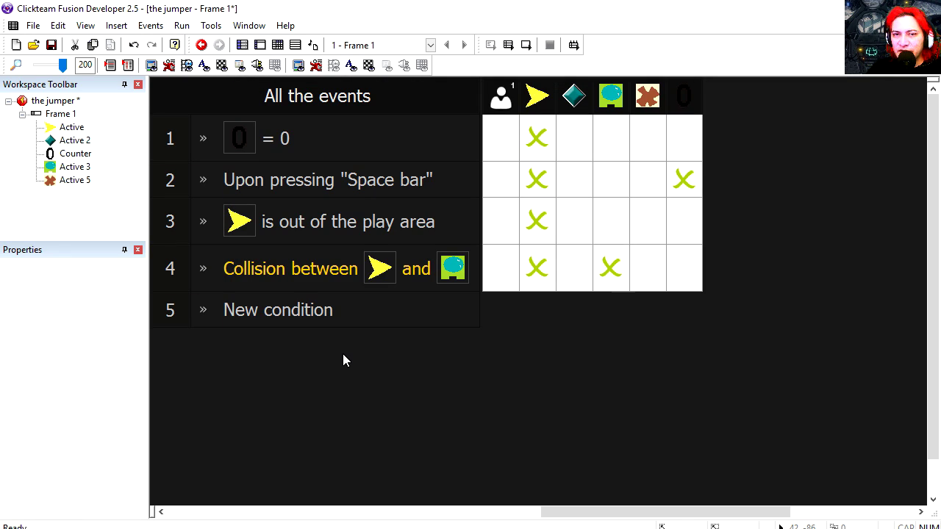
# Step: Add a Start of Frame event that sets the teal diamond's movement speed to 10
pyautogui.click(322, 309)
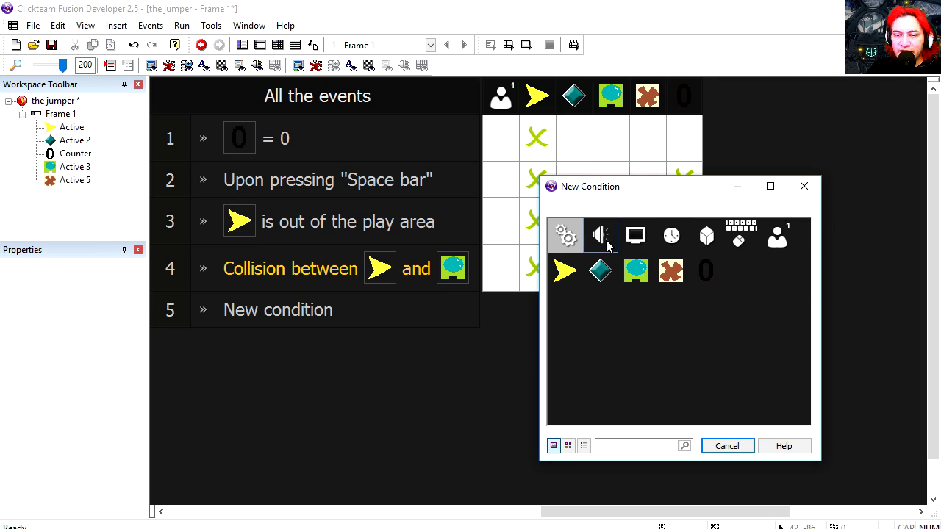
pyautogui.click(636, 236)
pyautogui.click(677, 248)
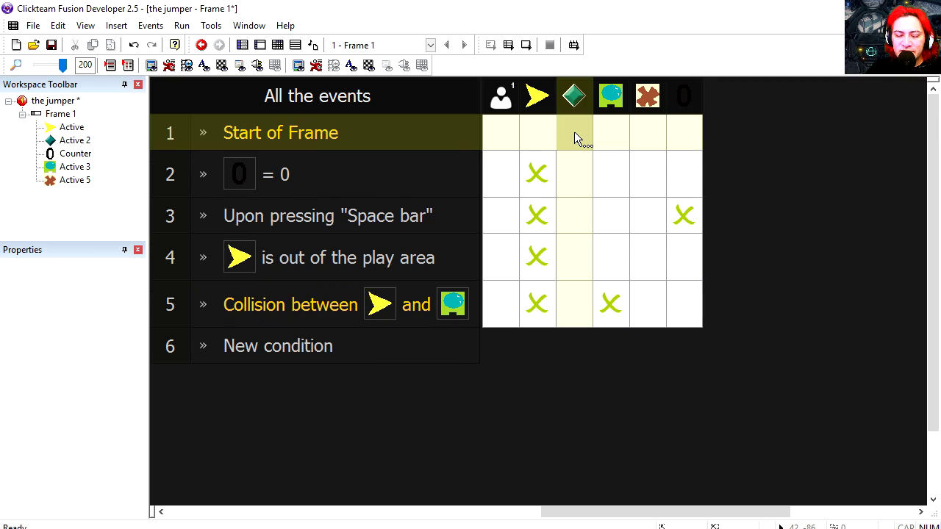
pyautogui.click(576, 139)
pyautogui.moveTo(599, 147)
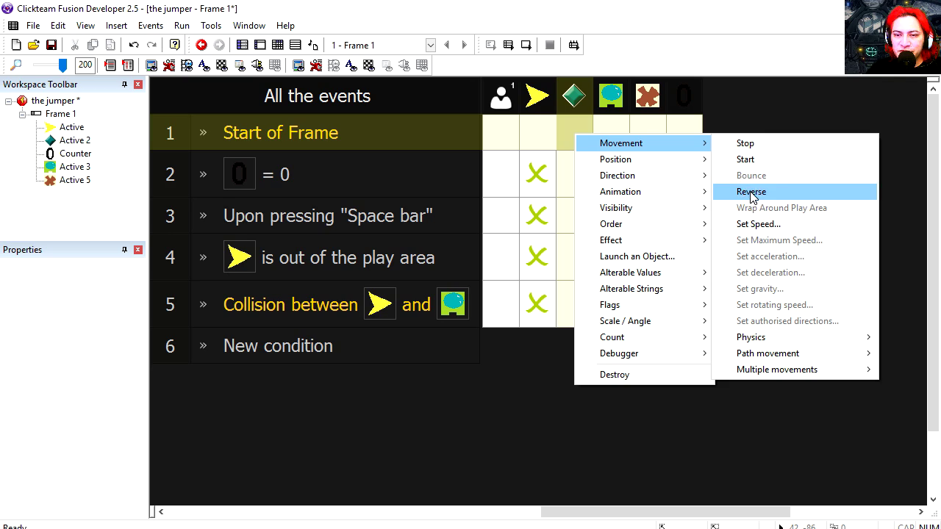
pyautogui.click(763, 226)
pyautogui.write('10')
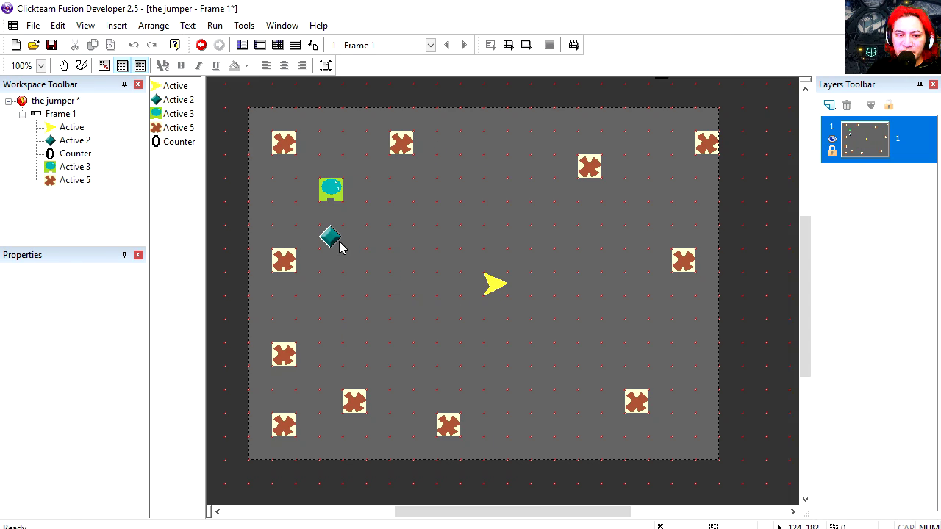
# Step: Check the teal diamond's properties in the frame editor and test-run the frame
pyautogui.click(337, 243)
pyautogui.click(13, 278)
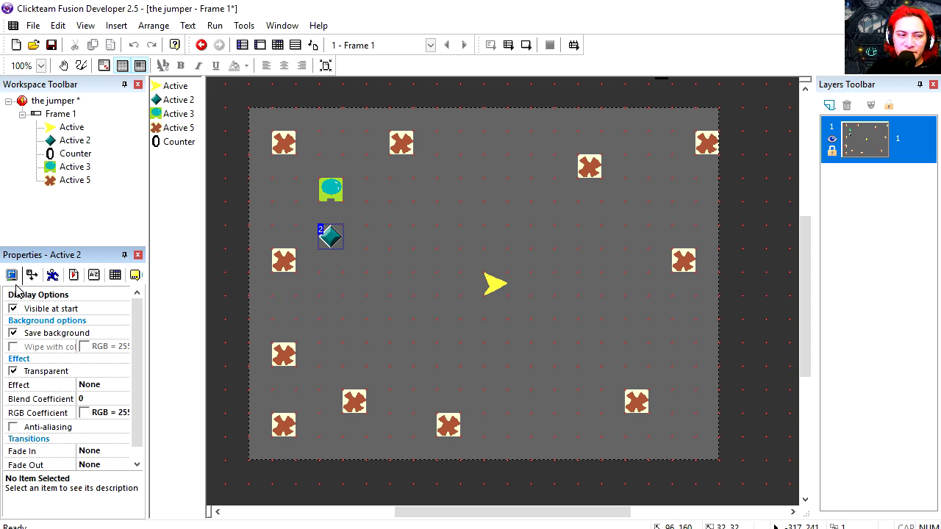
pyautogui.press('F7')
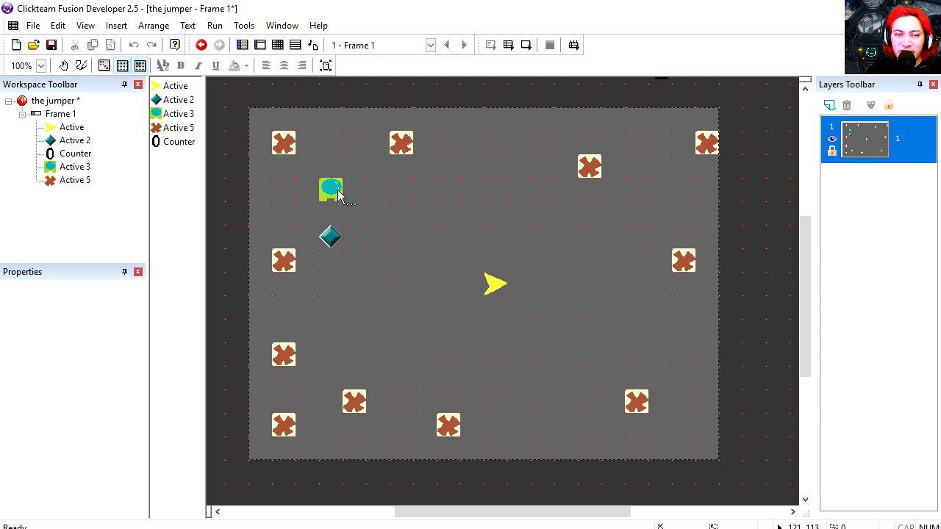
# Step: Start a new event in the event editor using the timer's Every condition
pyautogui.hotkey('ctrl', 'e')
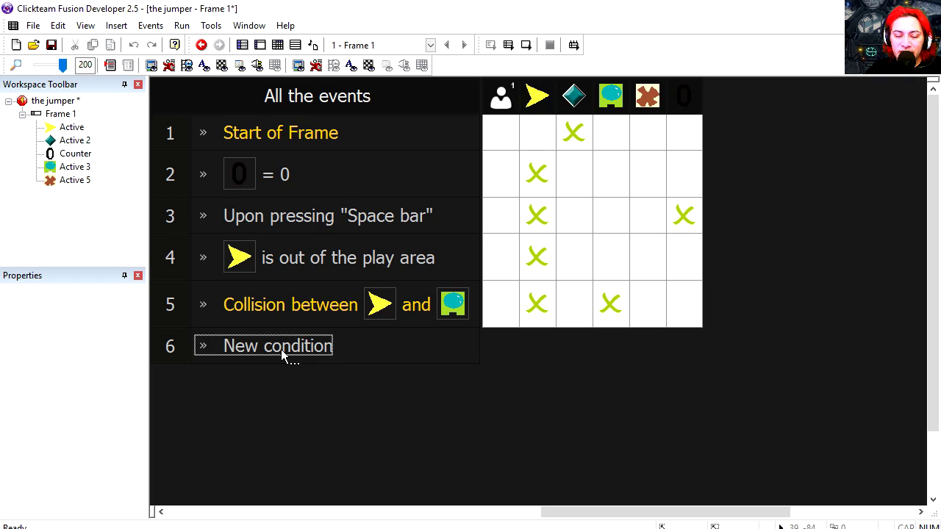
pyautogui.click(284, 347)
pyautogui.moveTo(640, 195); pyautogui.dragTo(544, 176)
pyautogui.click(571, 219)
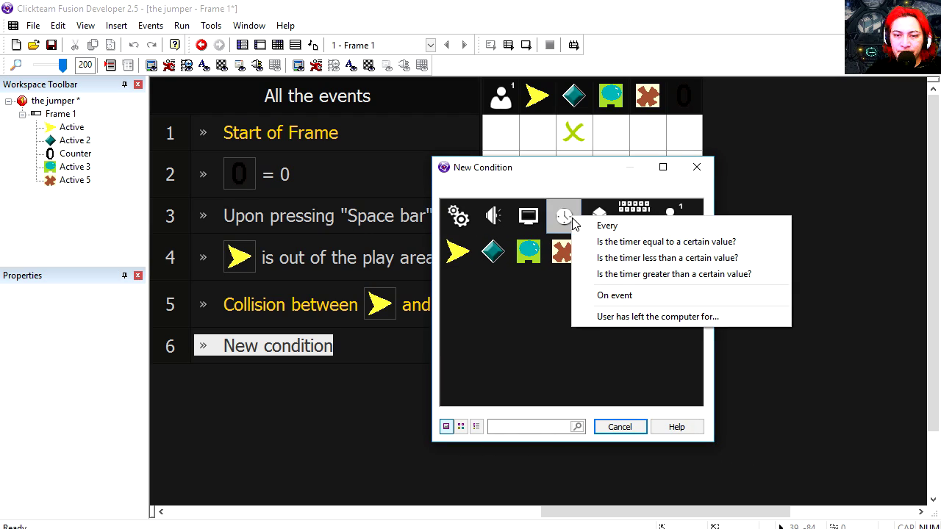
pyautogui.click(590, 227)
pyautogui.moveTo(453, 270); pyautogui.dragTo(449, 266)
pyautogui.moveTo(449, 295); pyautogui.dragTo(464, 295)
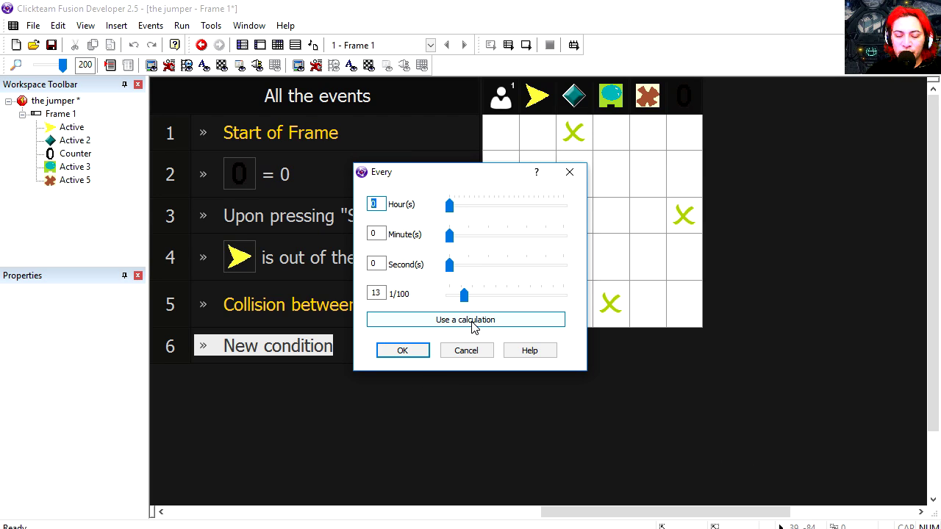
# Step: Define the timer interval by calculation as RRandom(100, 600)
pyautogui.click(473, 321)
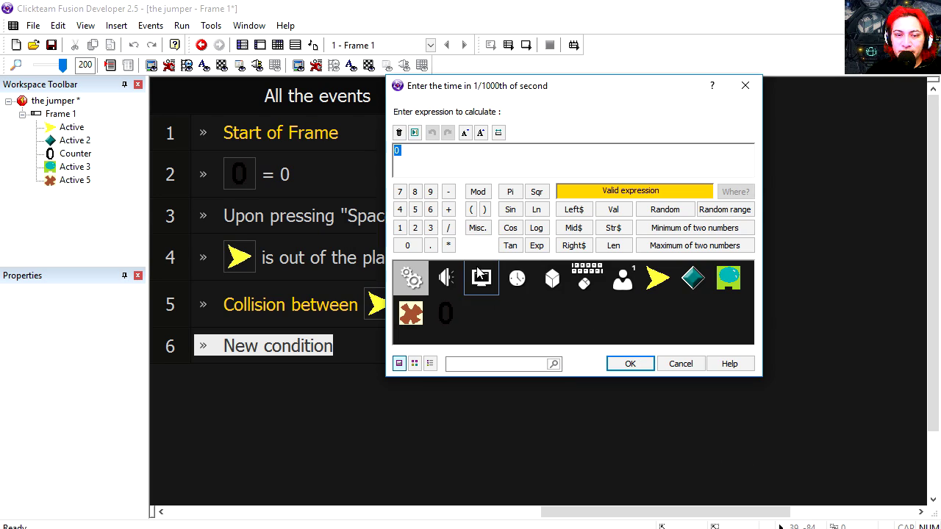
pyautogui.click(725, 210)
pyautogui.click(400, 228)
pyautogui.click(407, 245)
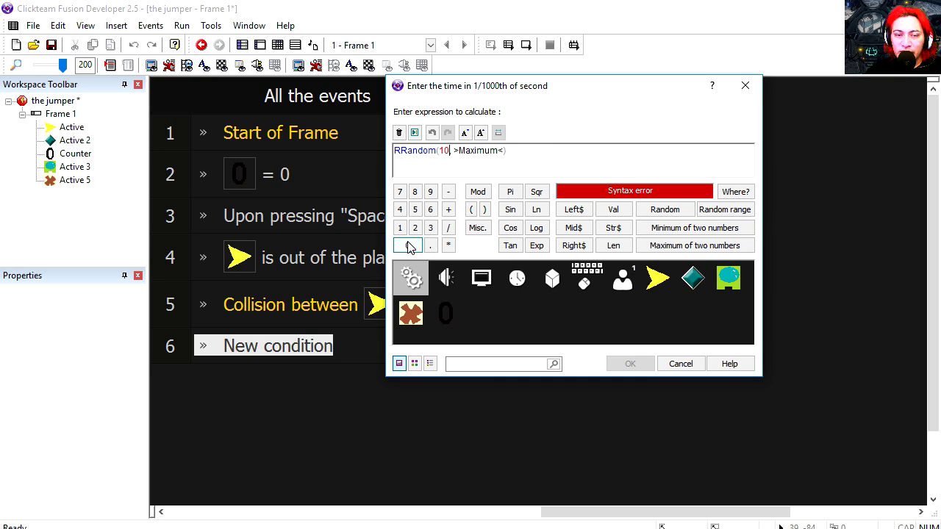
pyautogui.click(487, 150)
pyautogui.write('600')
pyautogui.click(619, 360)
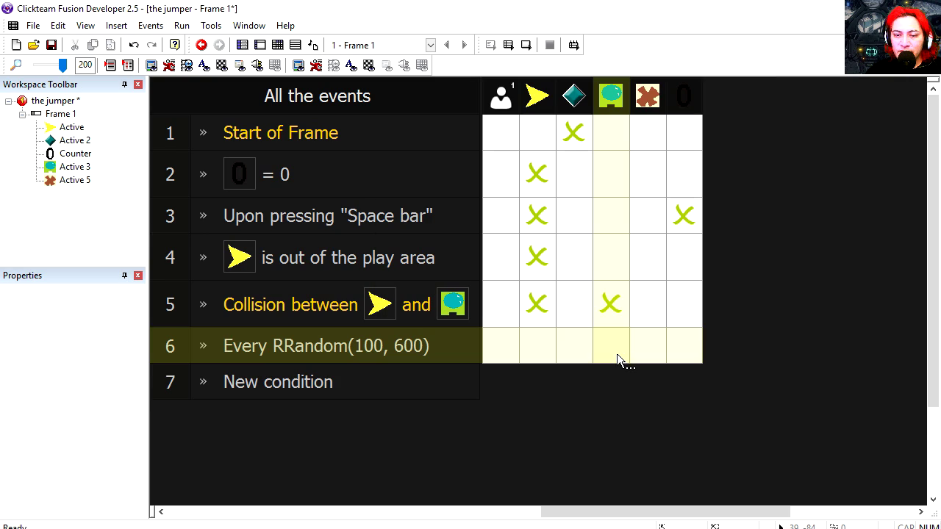
# Step: Add Swap Position with another Object actions for Active 3 and Active 5 to the timed event, and test-run the frame
pyautogui.rightClick(614, 350)
pyautogui.moveTo(659, 126)
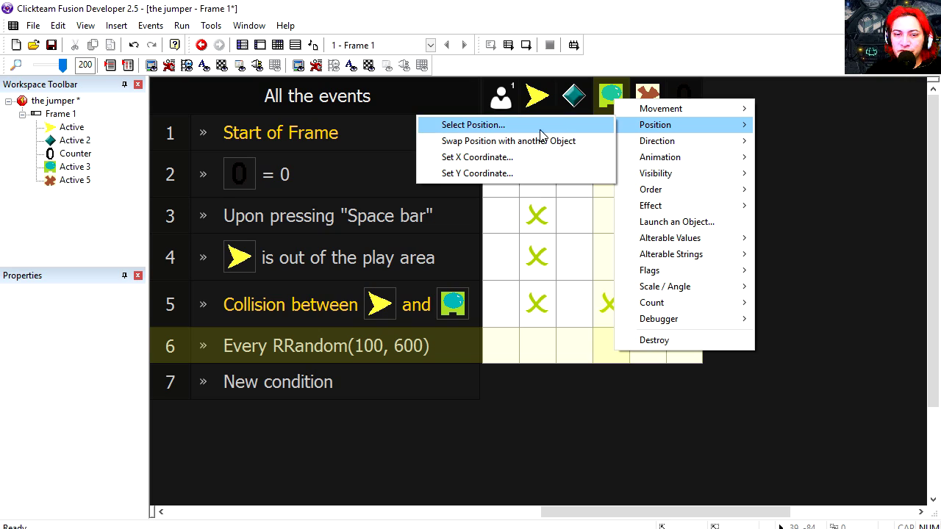
pyautogui.click(540, 127)
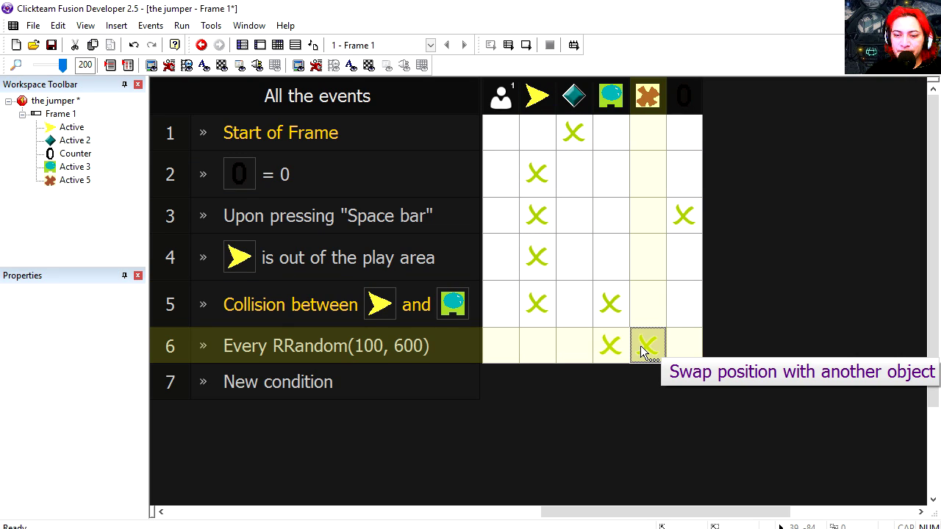
pyautogui.press('F7')
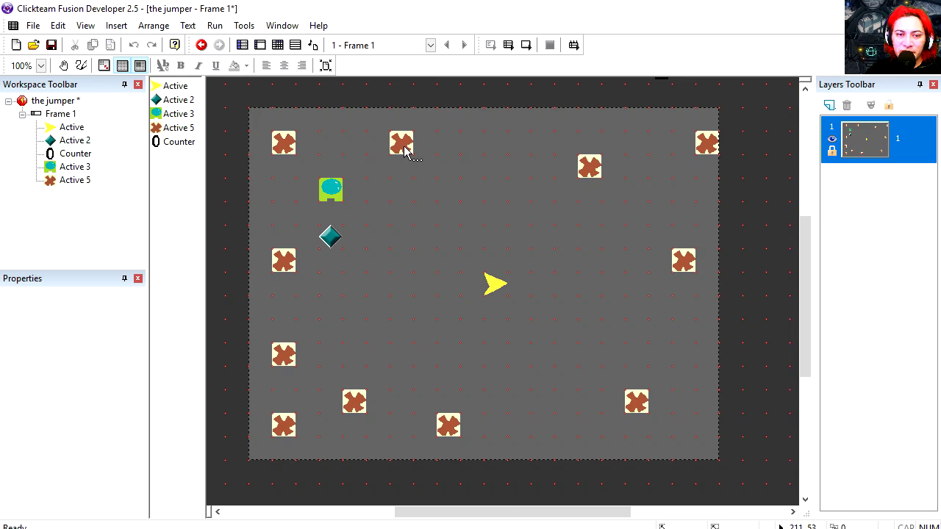
pyautogui.click(404, 149)
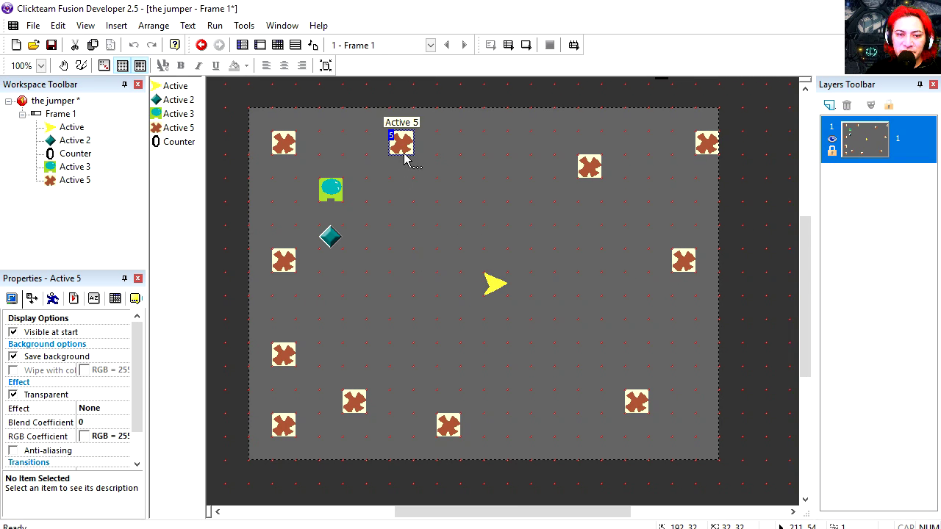
# Step: Turn off Visible at start for the Active 5 obstacles and test-run the frame
pyautogui.click(12, 332)
pyautogui.press('F8')
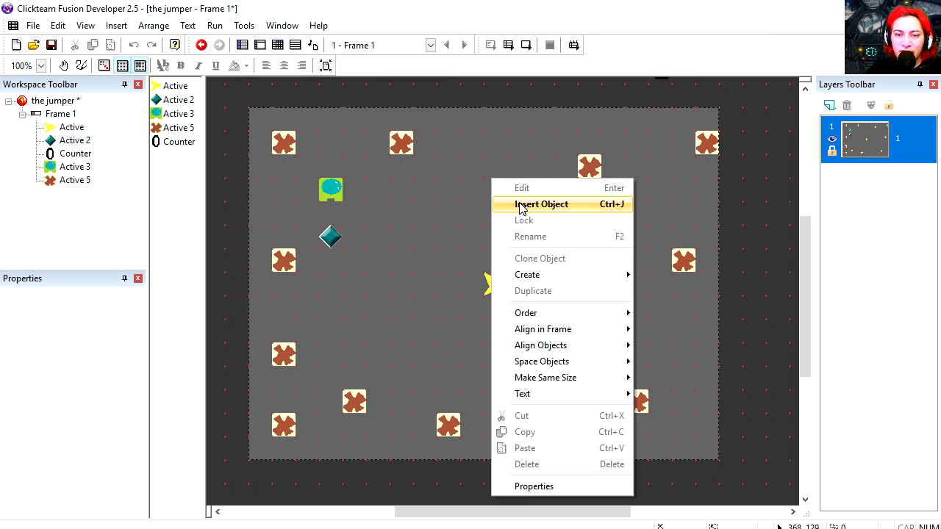
# Step: Insert a second Counter object and place it near the upper middle of the frame
pyautogui.click(524, 206)
pyautogui.doubleClick(620, 201)
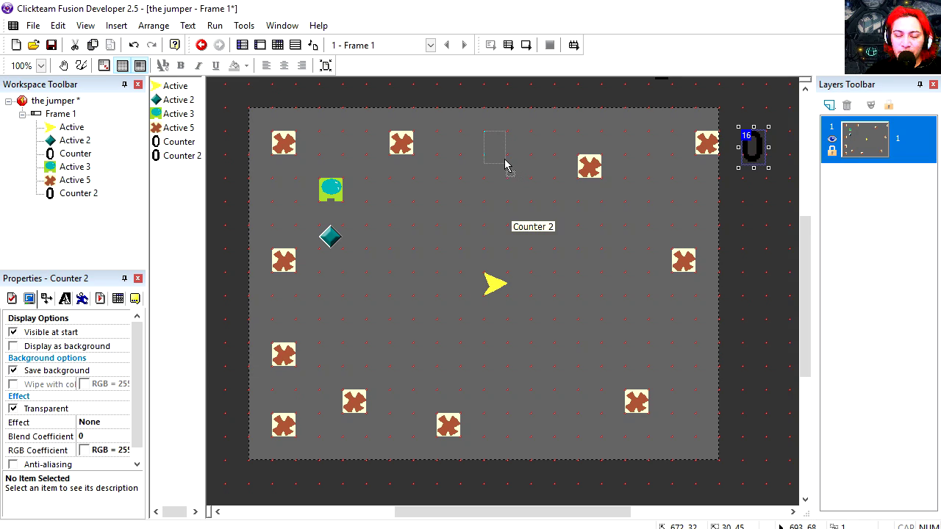
pyautogui.click(504, 164)
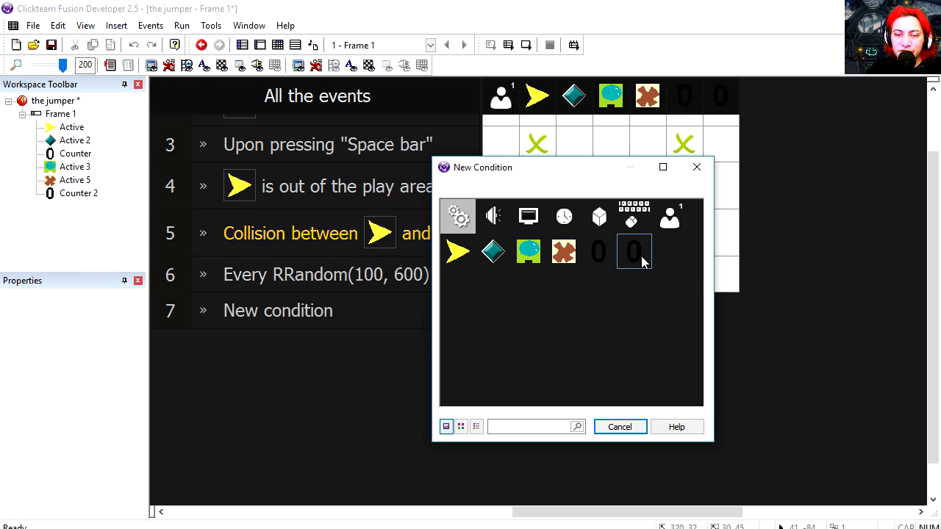
# Step: Create a new event that compares Counter 2 as greater than 0
pyautogui.click(642, 261)
pyautogui.click(715, 383)
pyautogui.click(392, 144)
pyautogui.click(309, 207)
pyautogui.click(523, 419)
# Step: Give the Counter 2 greater-than-0 event an Add to Counter action on Counter 2
pyautogui.click(718, 328)
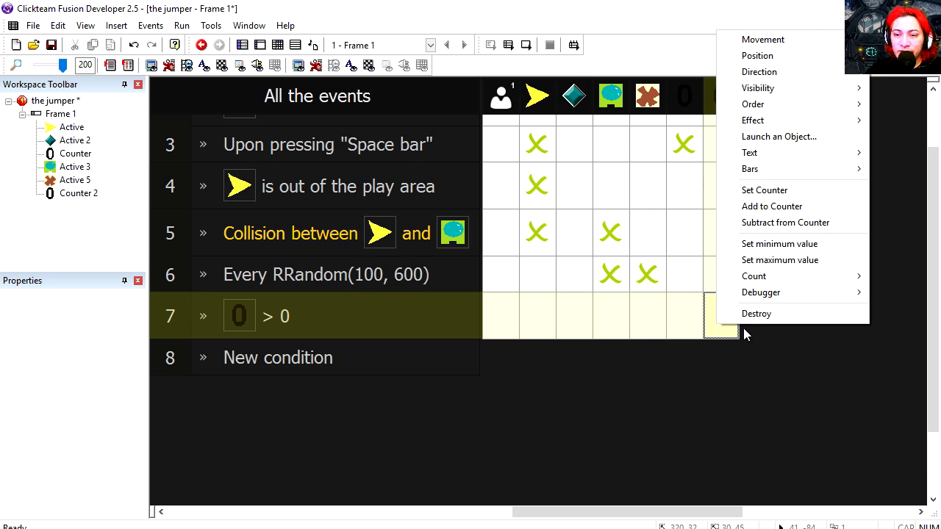
pyautogui.click(763, 206)
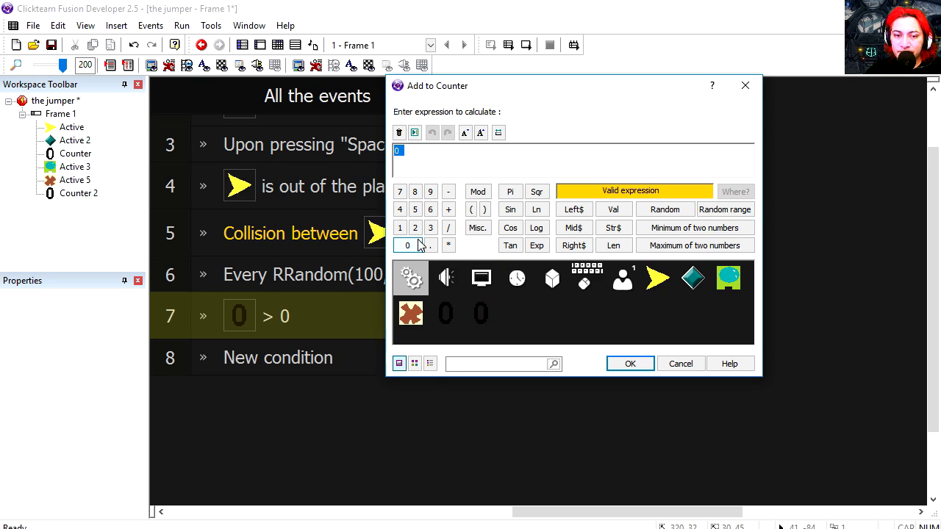
pyautogui.click(625, 361)
# Step: Create an event for Counter 2 equal to 50 that restarts the current frame
pyautogui.click(644, 253)
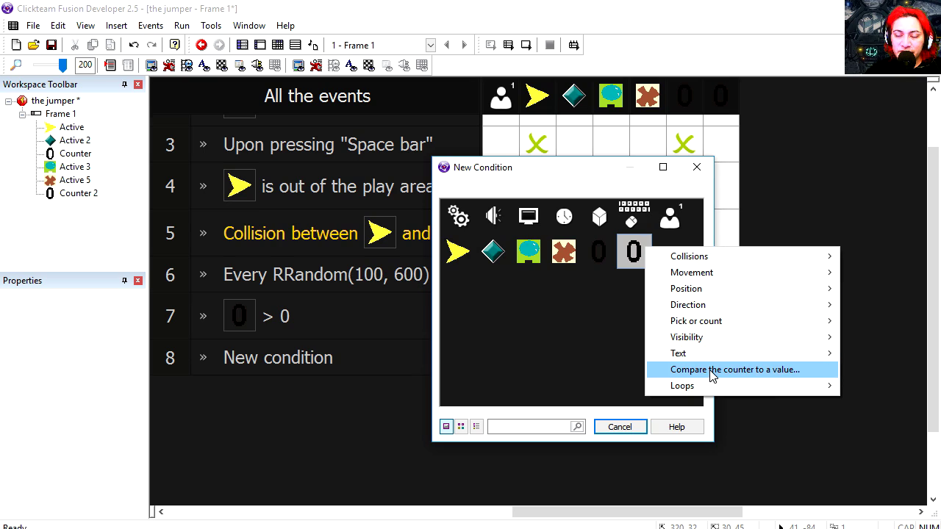
pyautogui.click(710, 368)
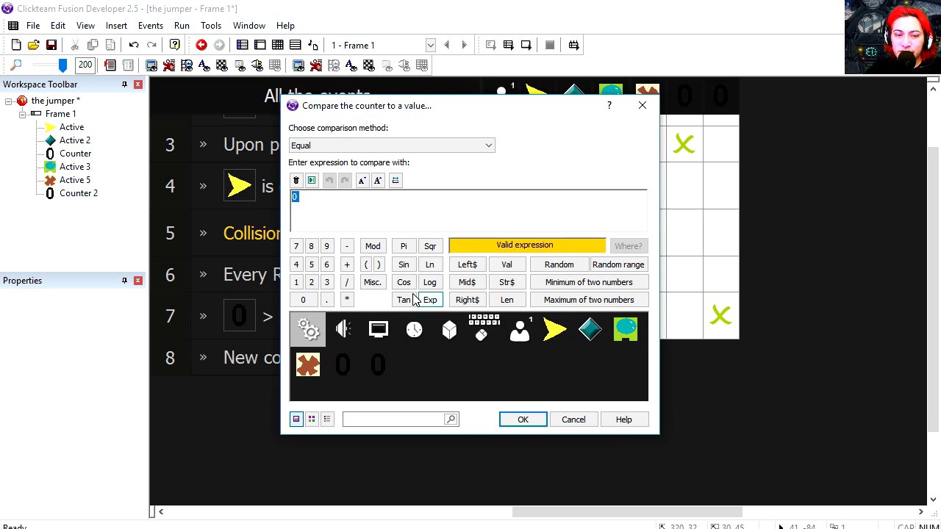
pyautogui.click(312, 264)
pyautogui.click(302, 300)
pyautogui.click(523, 419)
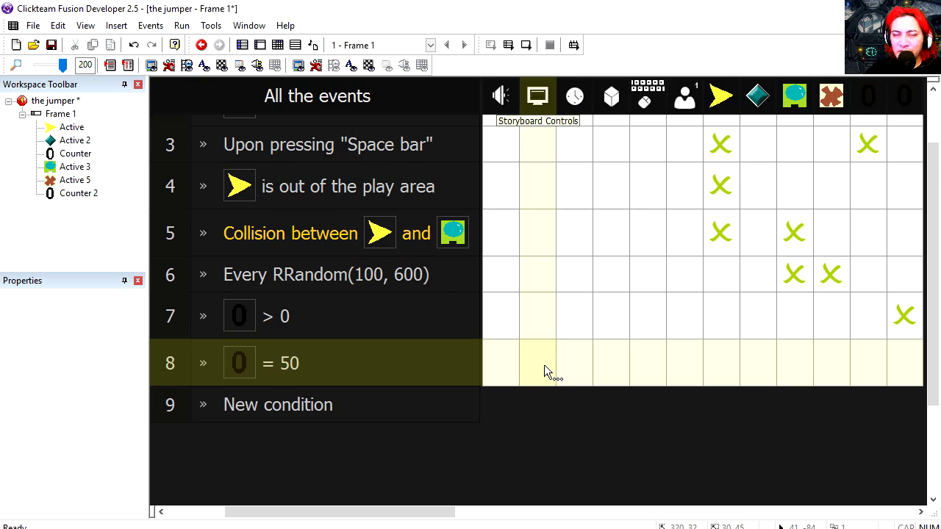
pyautogui.click(544, 366)
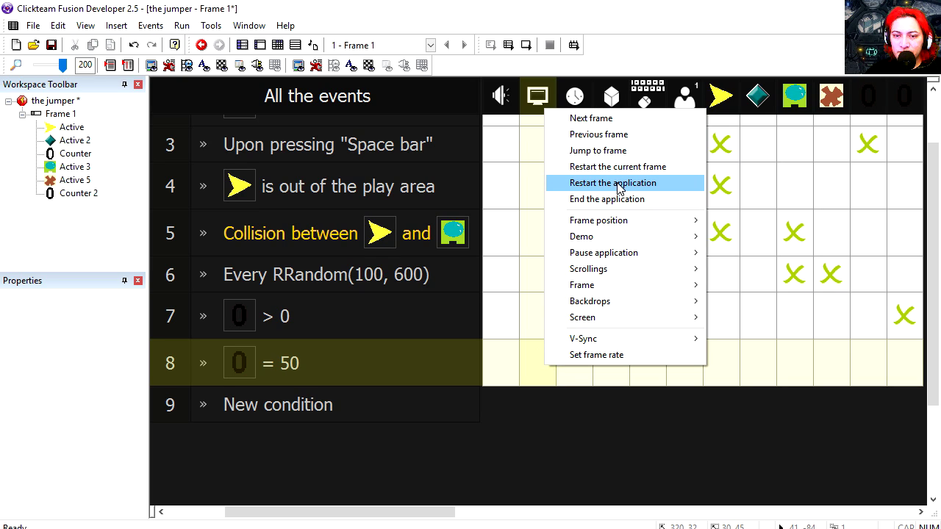
pyautogui.click(620, 172)
# Step: Add 1 to Counter 2 in the yellow arrow and Active 3 collision event, and test-run the frame
pyautogui.hscroll(5, 604, 369)
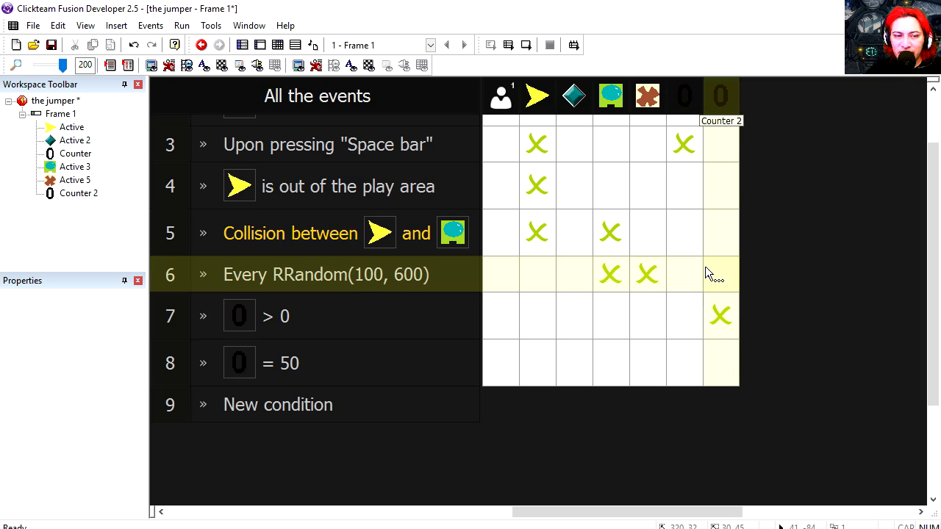
pyautogui.rightClick(717, 241)
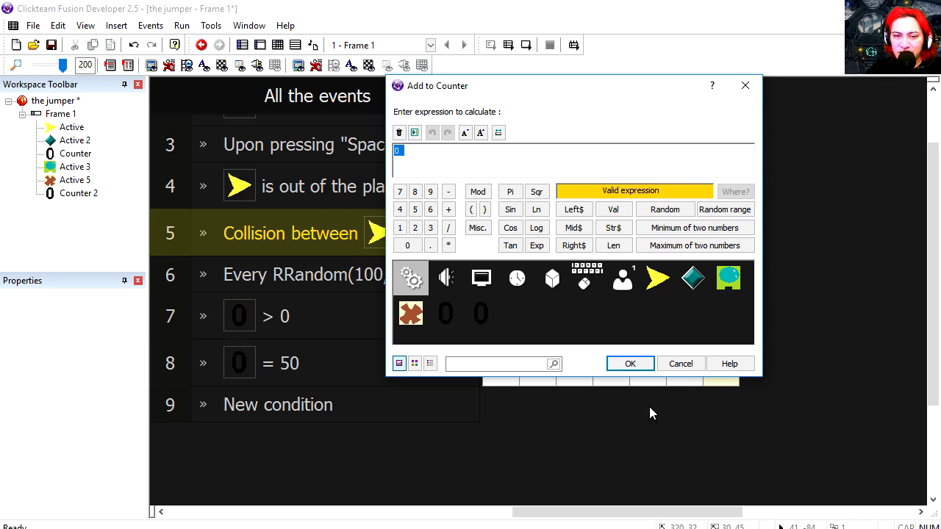
pyautogui.click(399, 228)
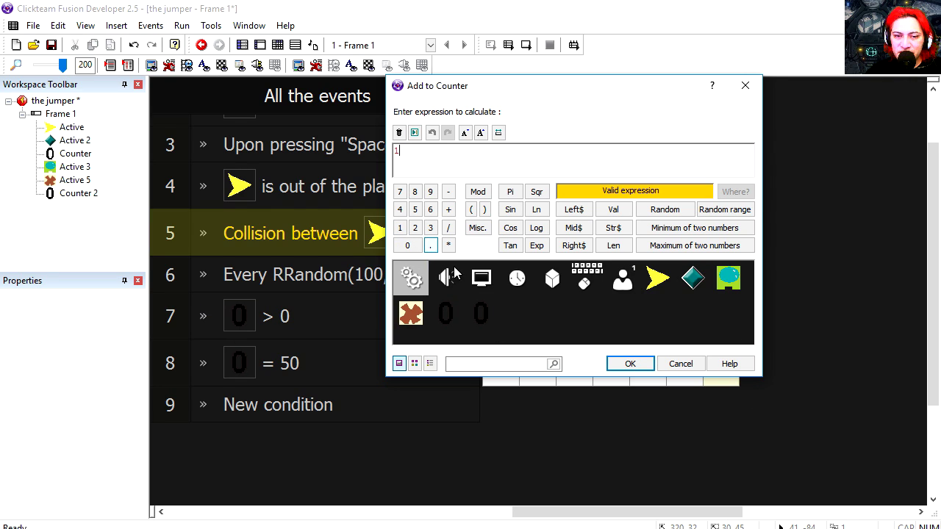
pyautogui.click(630, 363)
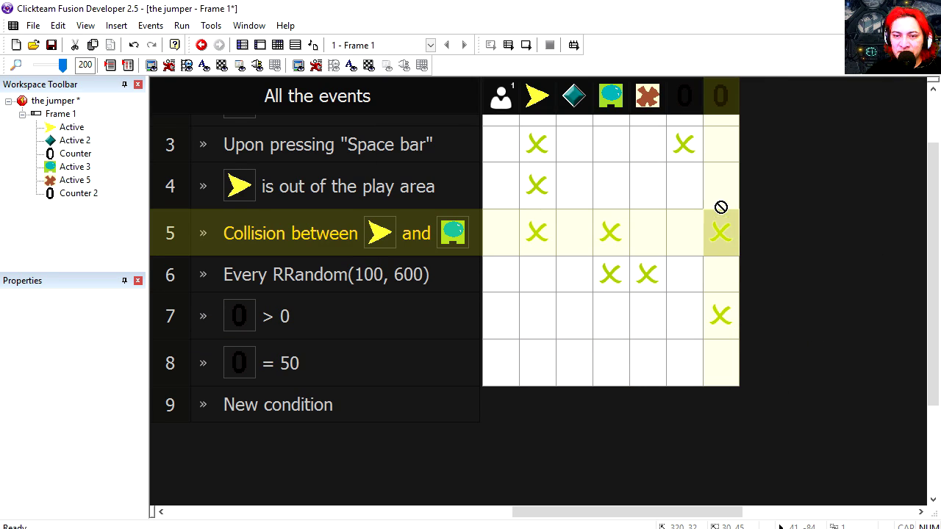
pyautogui.press('F8')
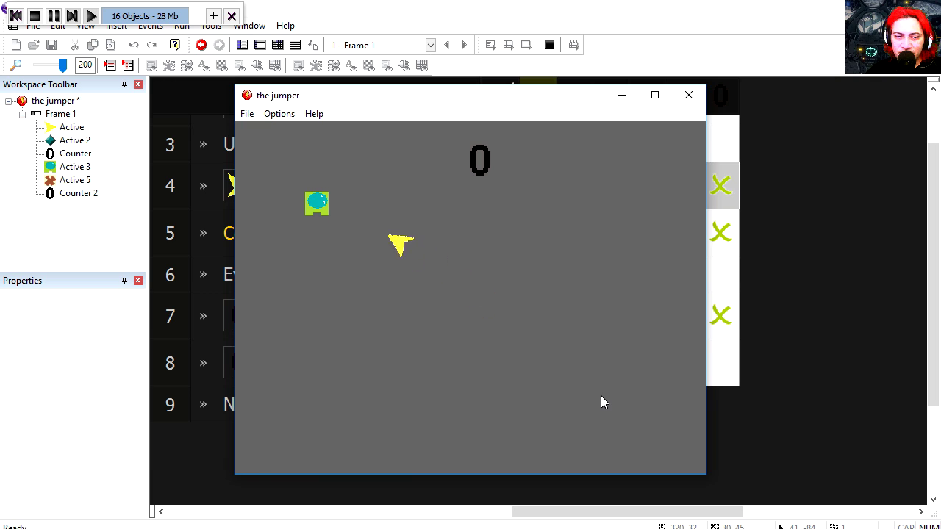
# Step: Insert a Score object in the frame's upper area, between the yellow arrow and the obstacles
pyautogui.rightClick(556, 305)
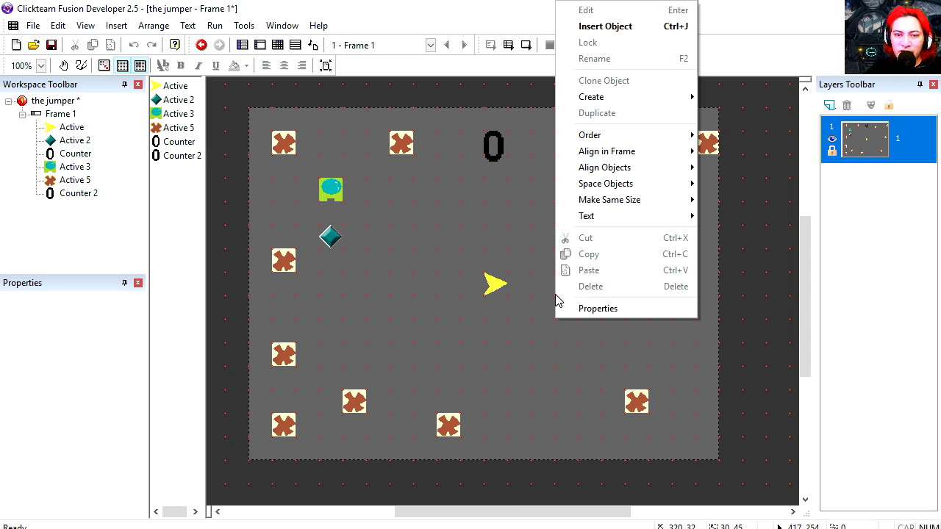
pyautogui.click(589, 29)
pyautogui.click(505, 197)
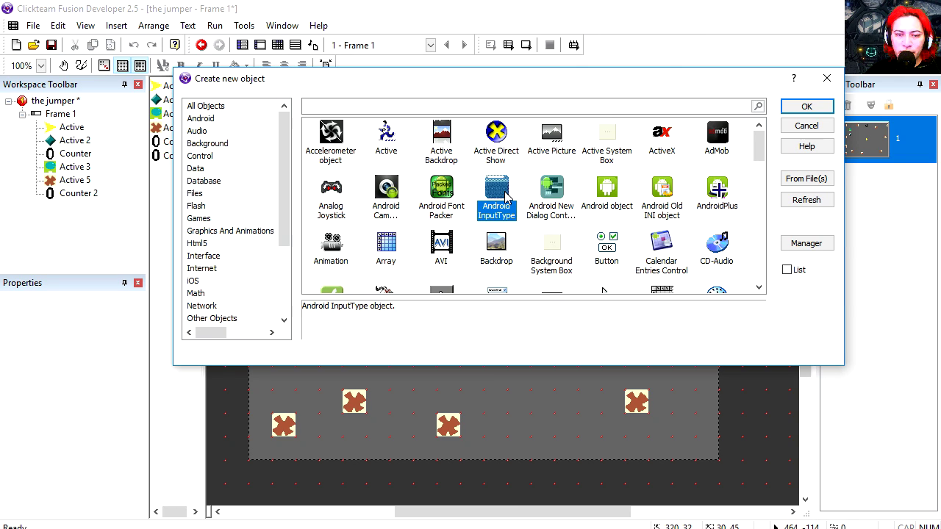
pyautogui.press('s')
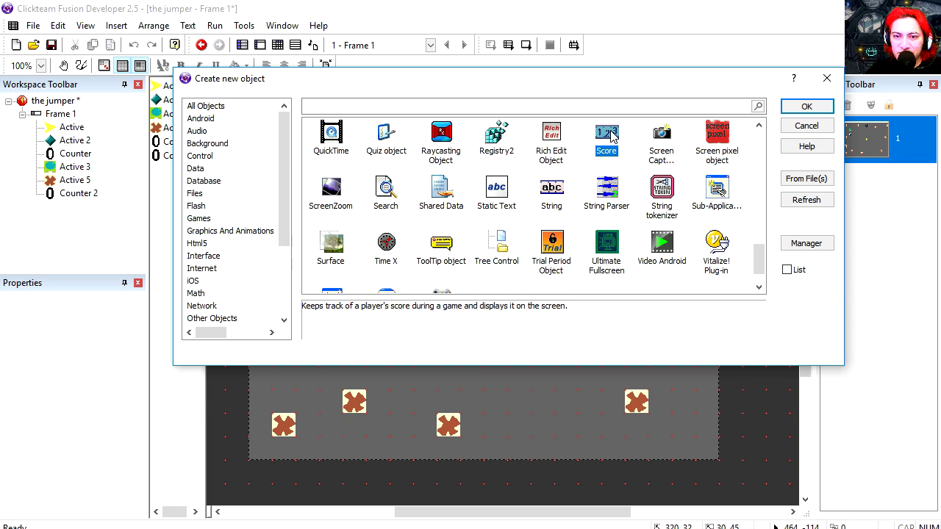
pyautogui.doubleClick(606, 136)
pyautogui.click(577, 231)
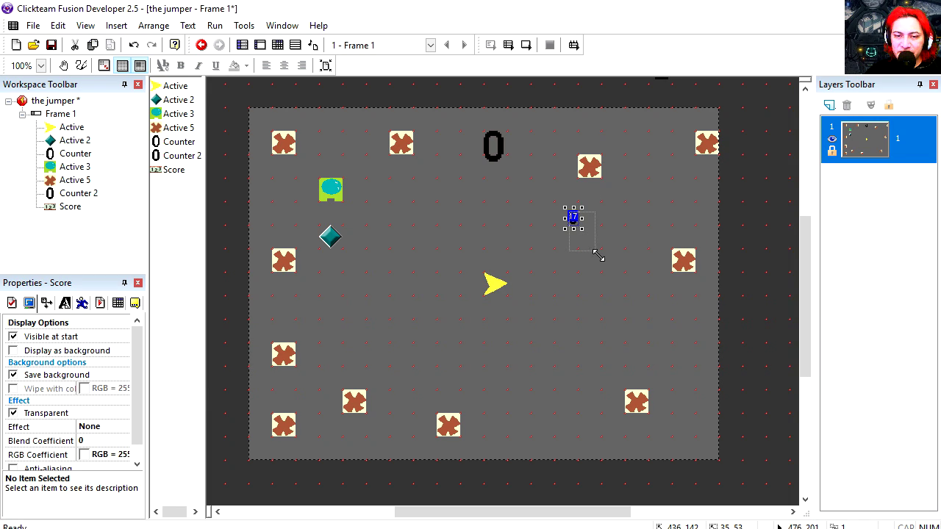
pyautogui.moveTo(599, 255); pyautogui.dragTo(600, 255)
# Step: Open the Score object's digit images and fill the digit 0 with green 00FF00
pyautogui.doubleClick(594, 229)
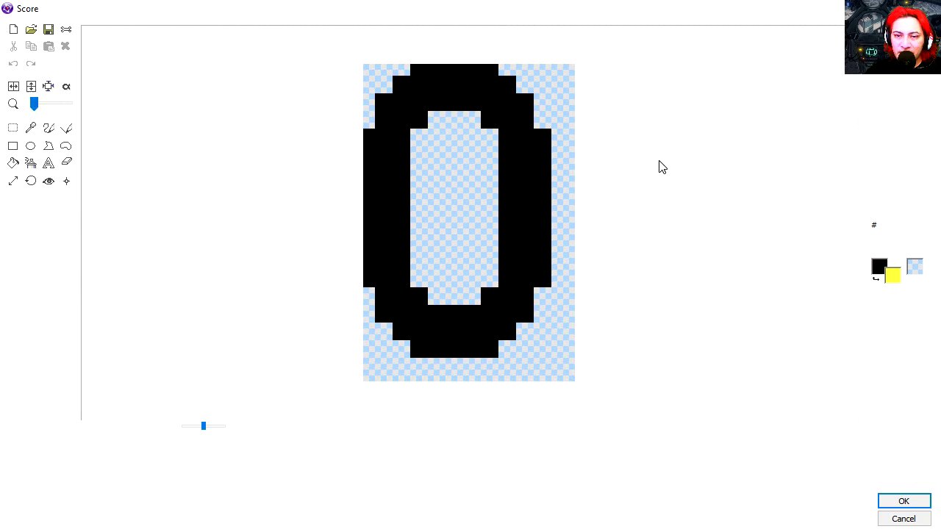
pyautogui.click(927, 184)
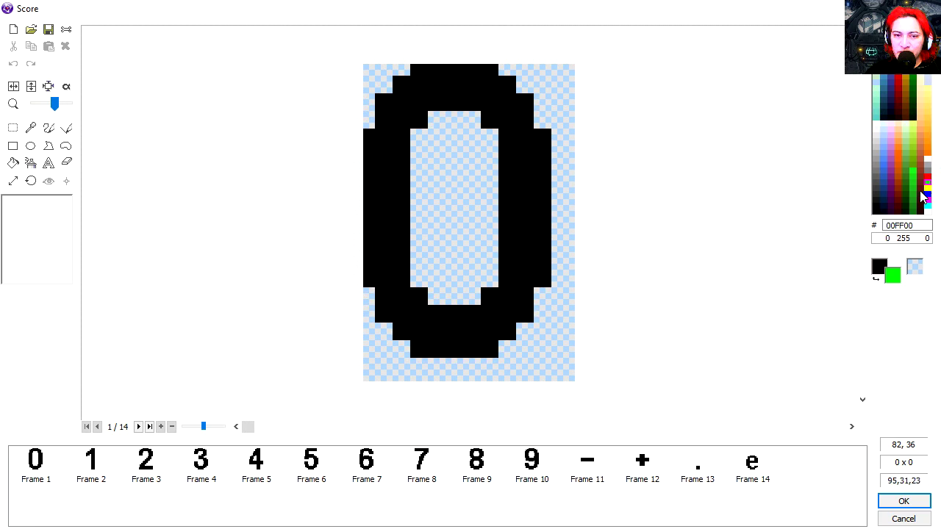
pyautogui.click(13, 162)
pyautogui.click(384, 180)
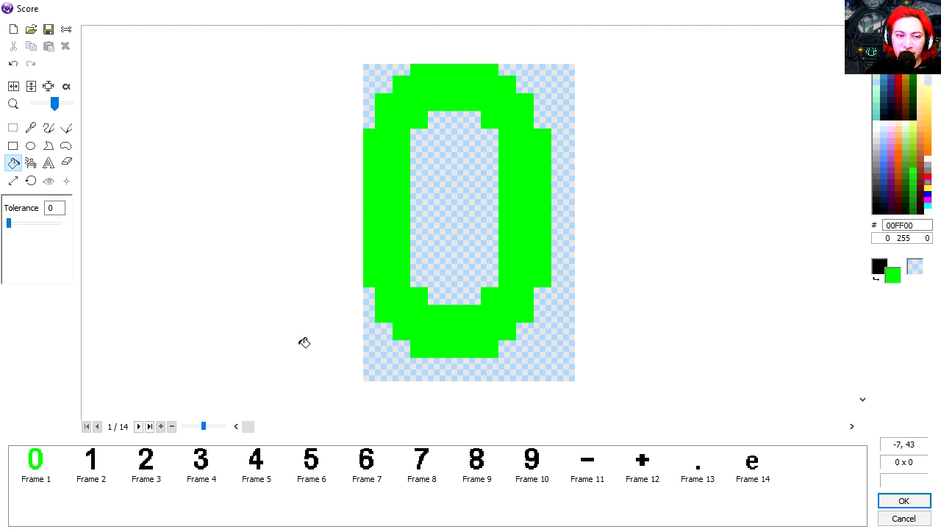
# Step: Fill the Score object's digits 1 through 8 with the same green
pyautogui.click(91, 466)
pyautogui.click(478, 323)
pyautogui.click(146, 466)
pyautogui.click(456, 335)
pyautogui.click(201, 466)
pyautogui.click(469, 322)
pyautogui.click(256, 466)
pyautogui.click(314, 465)
pyautogui.click(389, 110)
pyautogui.click(366, 462)
pyautogui.click(390, 220)
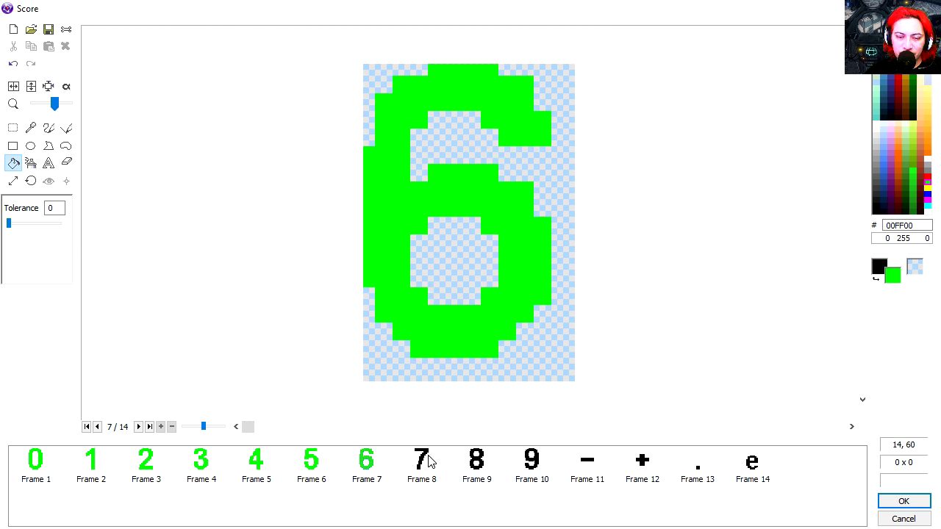
pyautogui.click(421, 462)
pyautogui.click(471, 81)
pyautogui.click(477, 461)
pyautogui.click(492, 346)
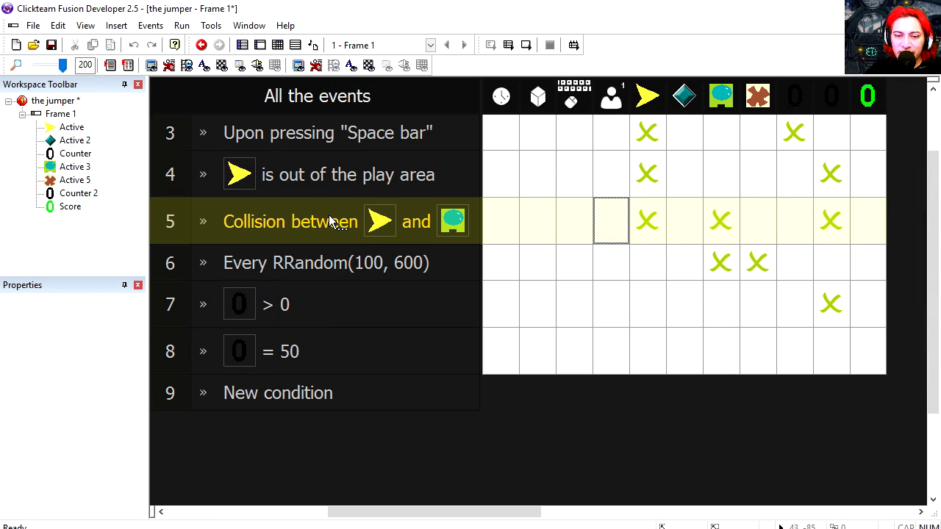
# Step: Add 1 to Player 1's score in the yellow arrow and Active 3 collision event
pyautogui.click(607, 222)
pyautogui.moveTo(650, 234)
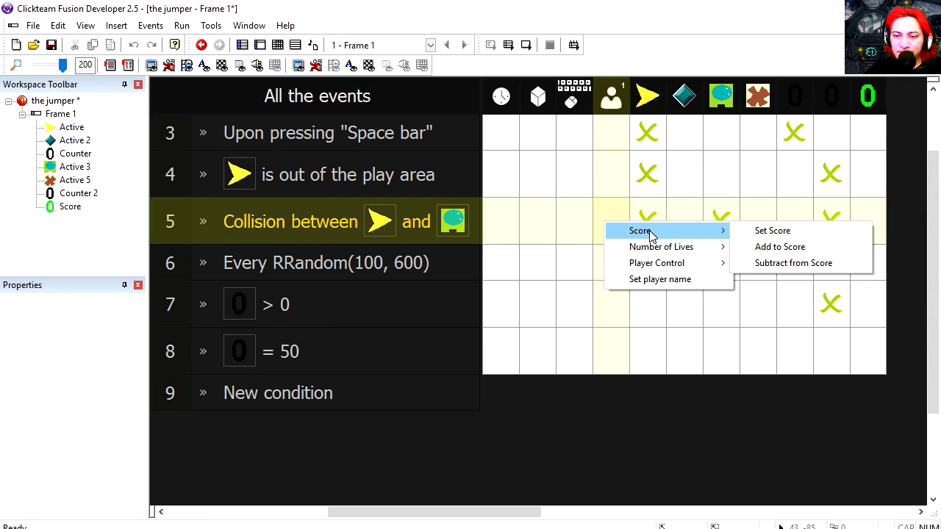
pyautogui.click(780, 246)
pyautogui.click(399, 227)
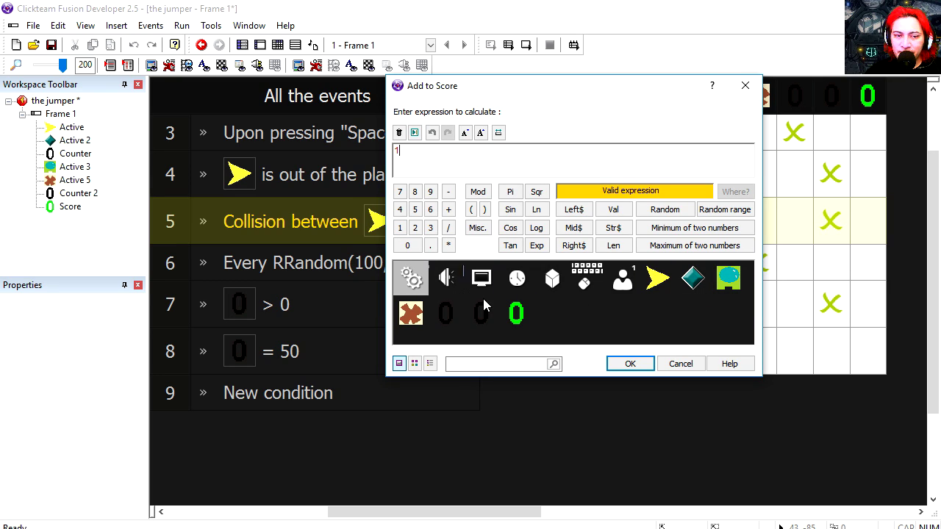
pyautogui.click(630, 363)
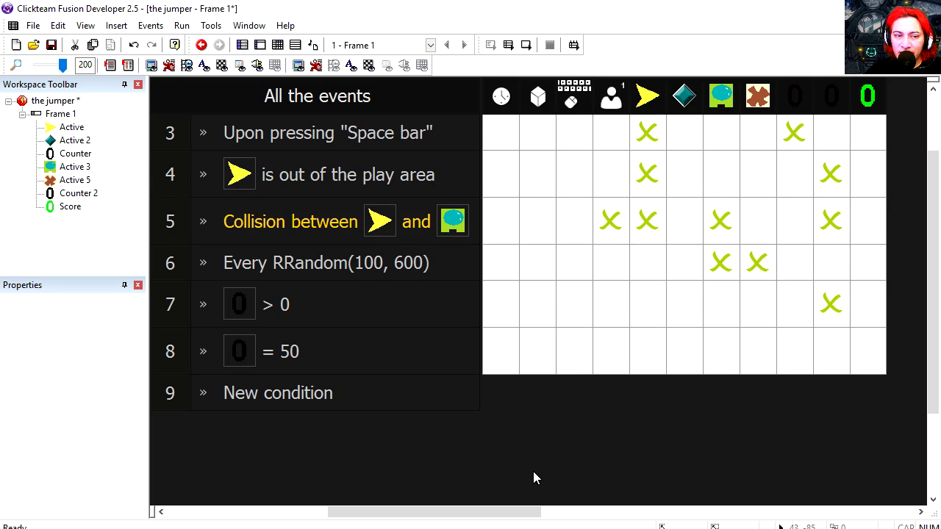
# Step: Try to add a Set Score action for Player 1 to the event where the arrow leaves the play area
pyautogui.click(608, 173)
pyautogui.moveTo(627, 181)
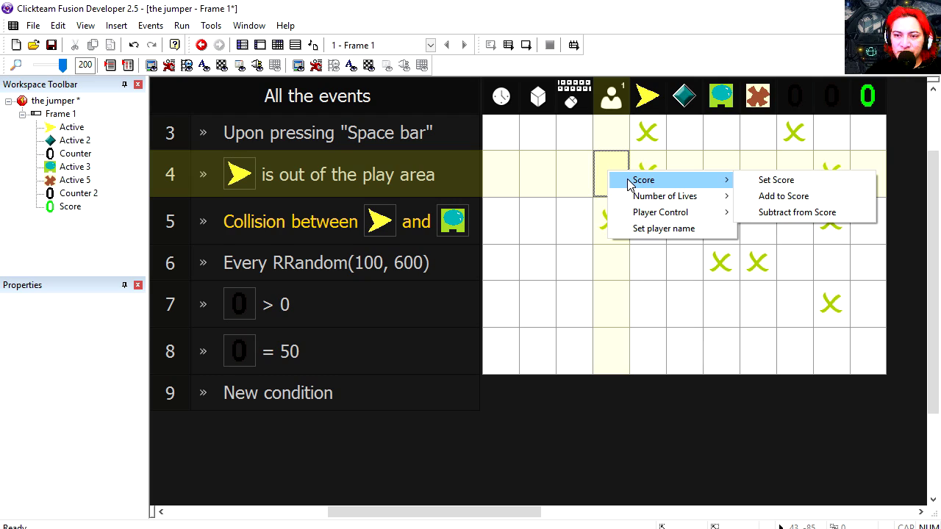
pyautogui.click(775, 181)
pyautogui.press('Return')
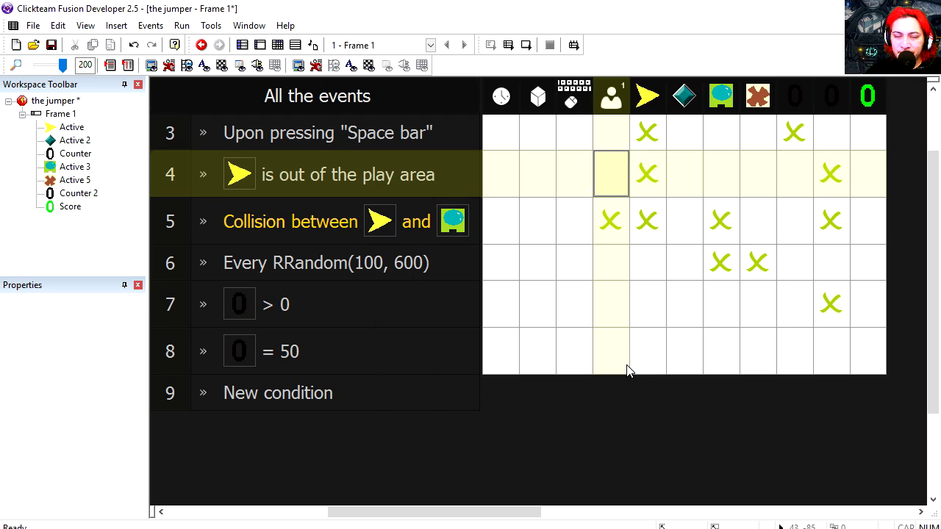
# Step: Move Counter 2 outside the frame beyond its upper-right corner, test-run the game and close it
pyautogui.moveTo(480, 130); pyautogui.dragTo(862, 67)
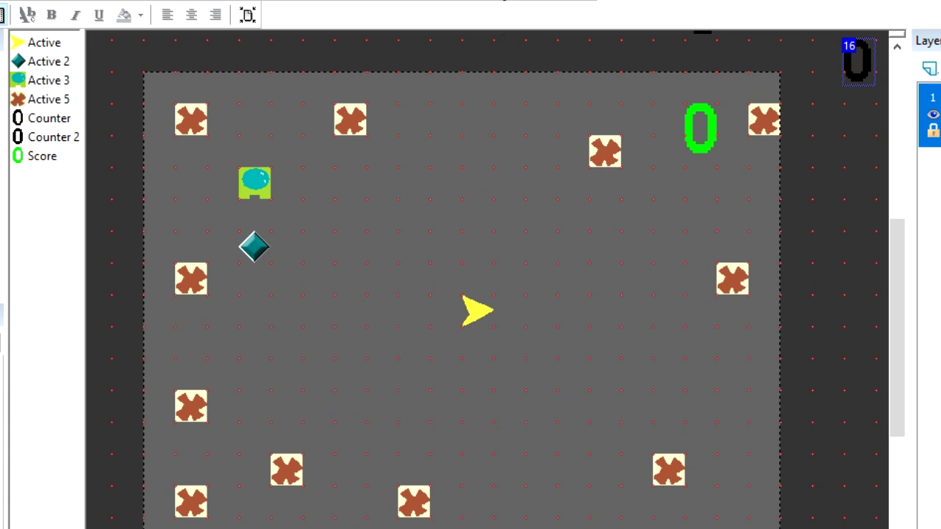
pyautogui.moveTo(477, 67); pyautogui.dragTo(453, 1)
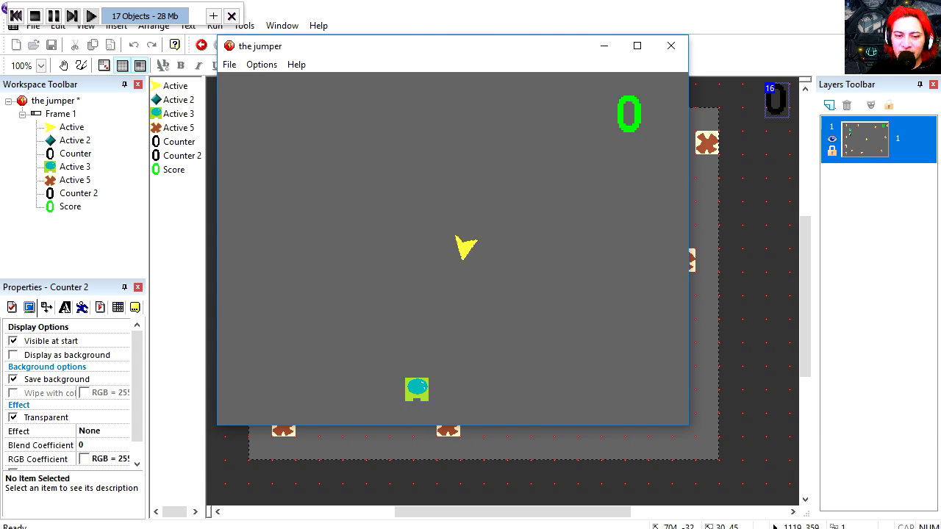
pyautogui.hotkey('alt', 'F4')
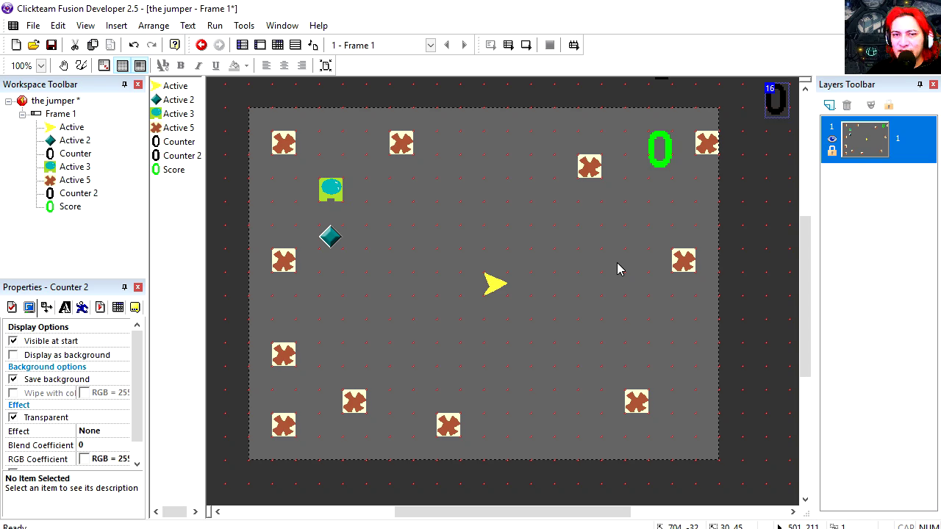